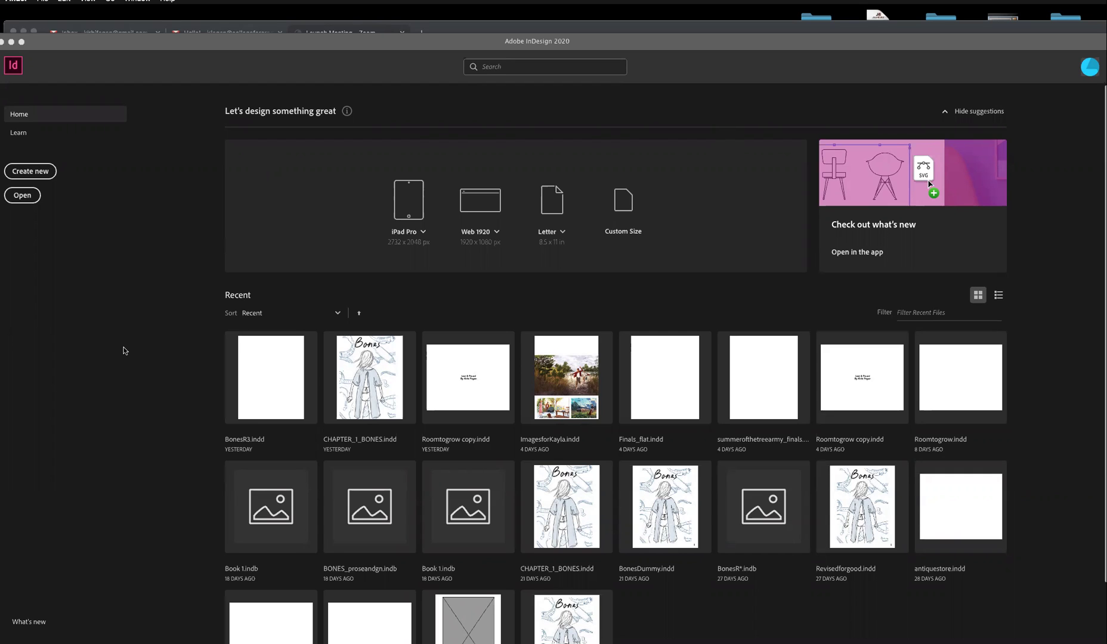
# - Create a new letter-size 8.5 × 11 in portrait document with 5 pages and 0.5 in margins
pyautogui.click(41, 175)
pyautogui.click(41, 175)
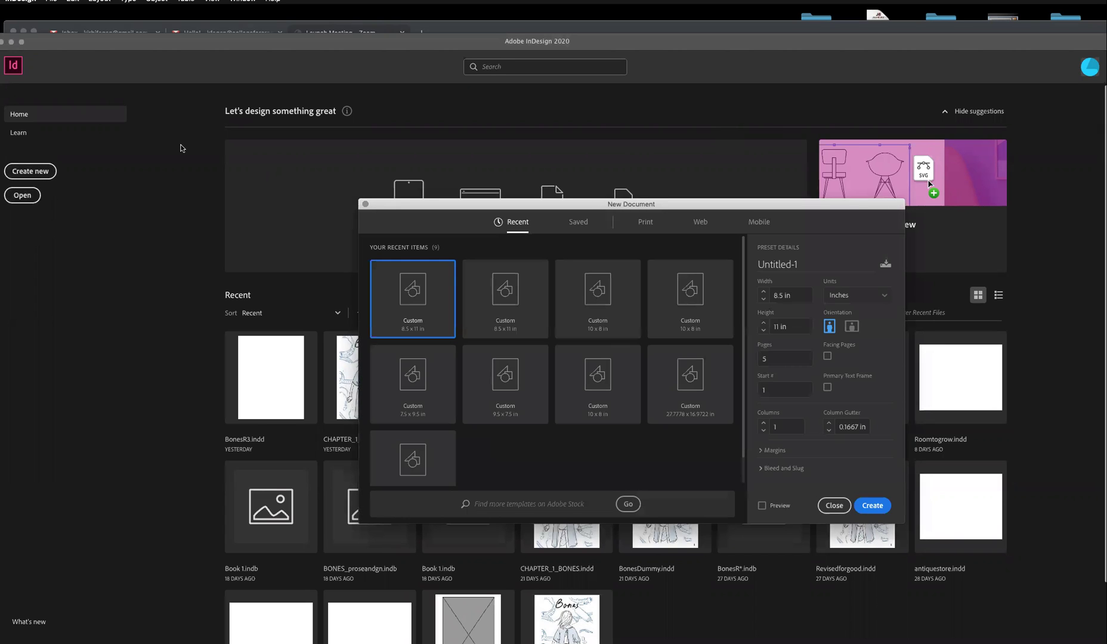
pyautogui.moveTo(605, 210); pyautogui.dragTo(421, 208)
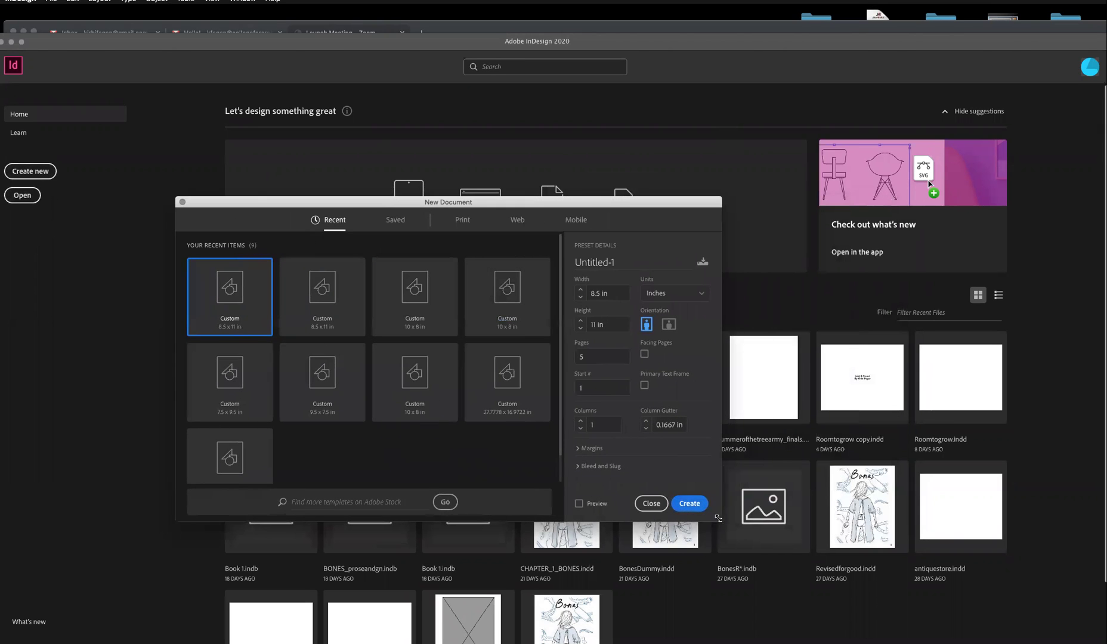
pyautogui.moveTo(719, 517); pyautogui.dragTo(786, 593)
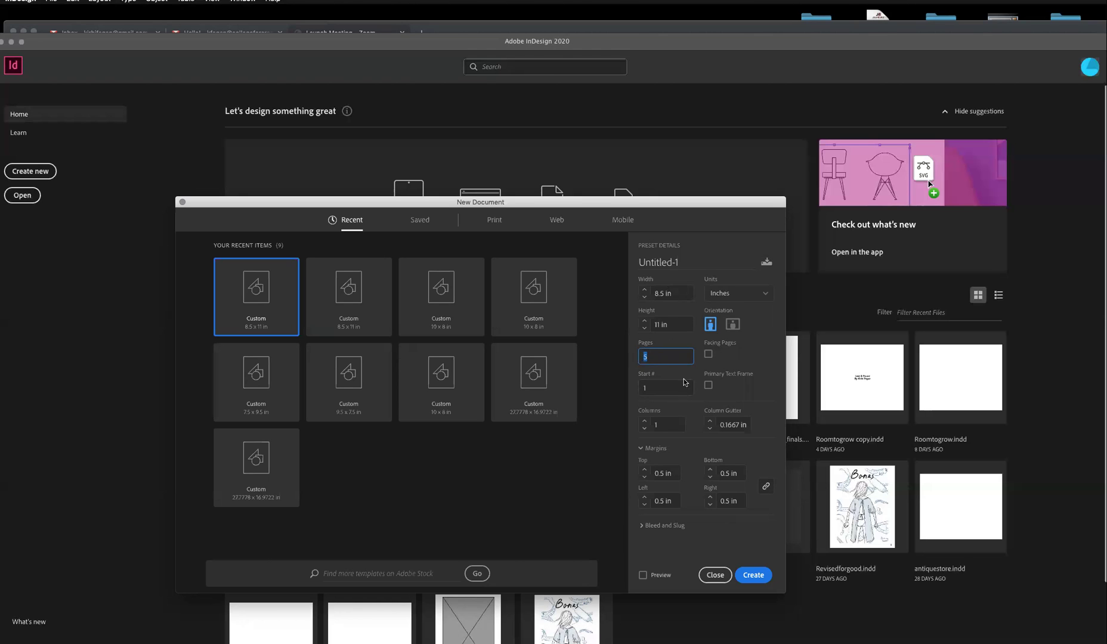
pyautogui.click(758, 577)
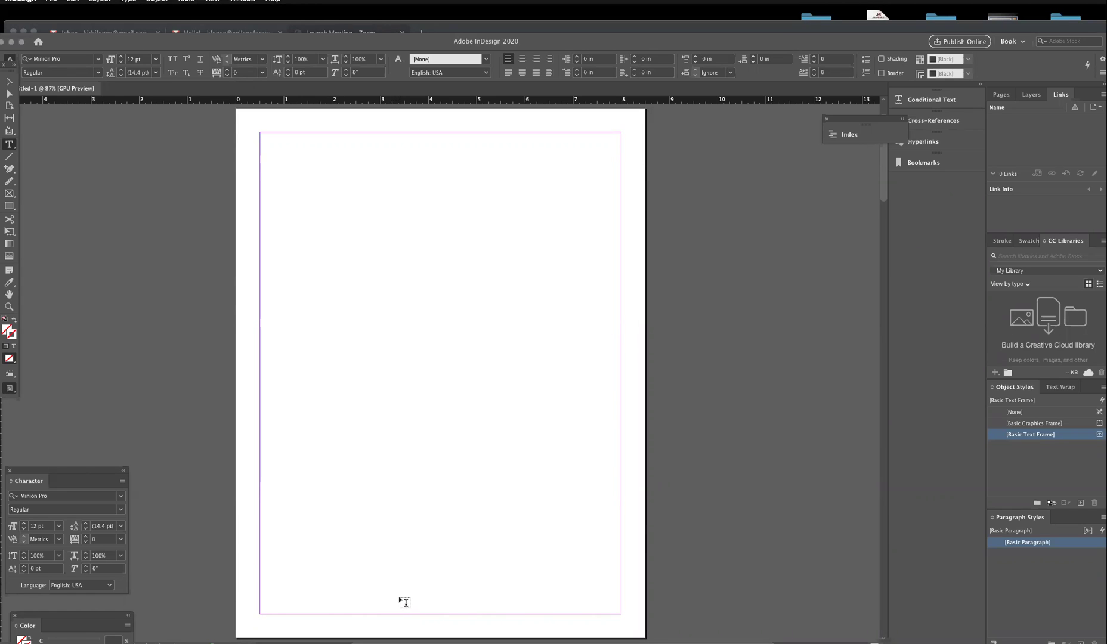
# - Show the Pages panel with page thumbnails and masters, check page 1's options, and drag in download.jpg
pyautogui.click(1002, 94)
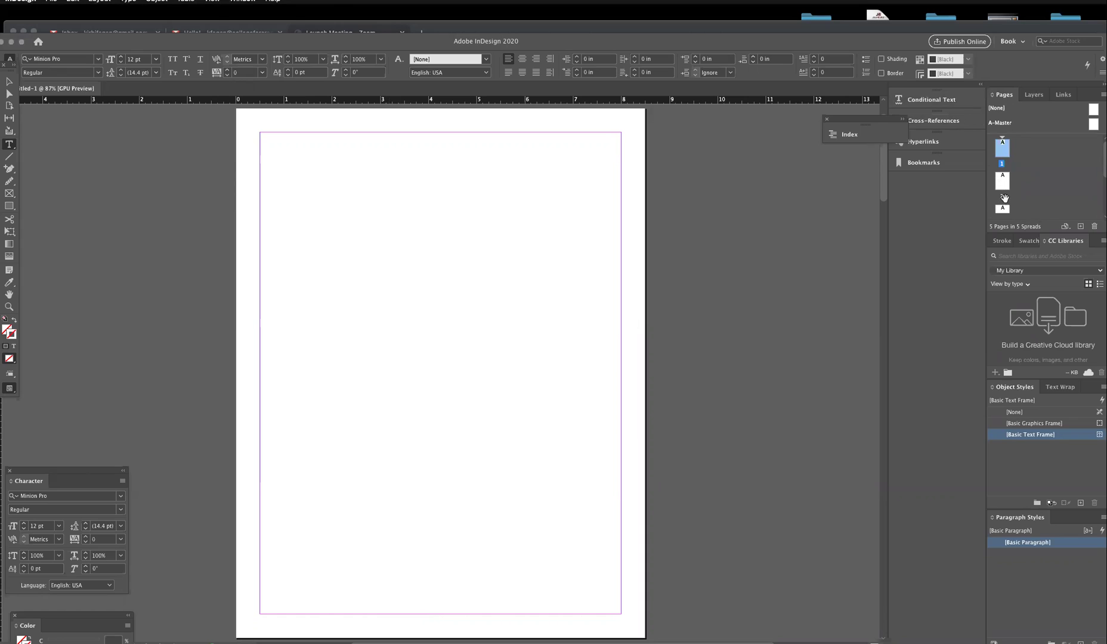
pyautogui.moveTo(1003, 209); pyautogui.dragTo(1006, 163)
pyautogui.click(1005, 150)
pyautogui.rightClick(1006, 153)
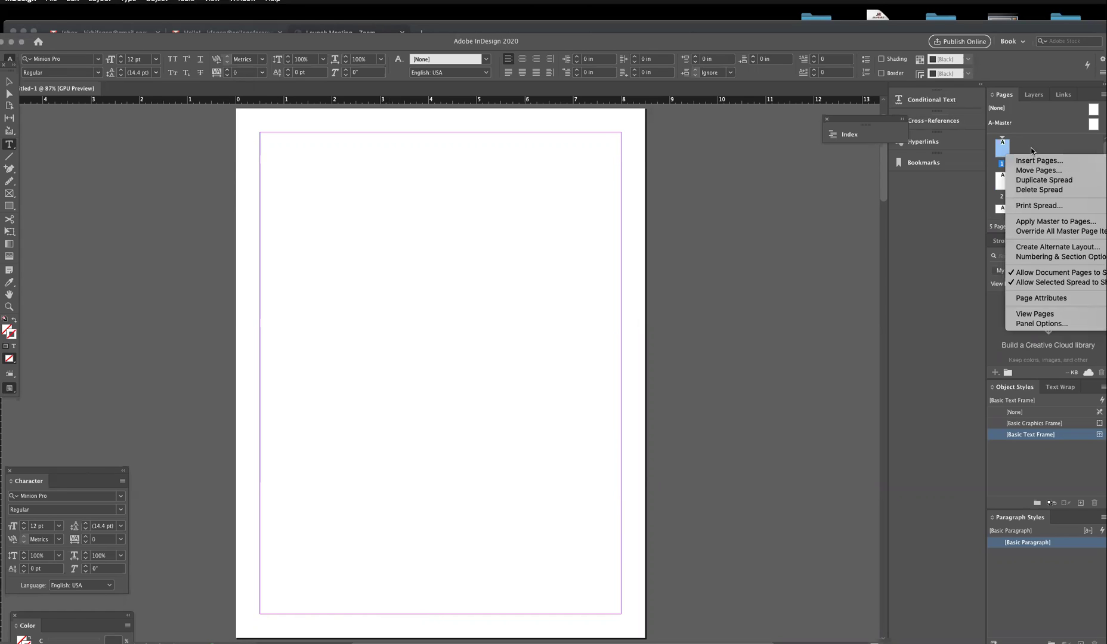
pyautogui.press('Escape')
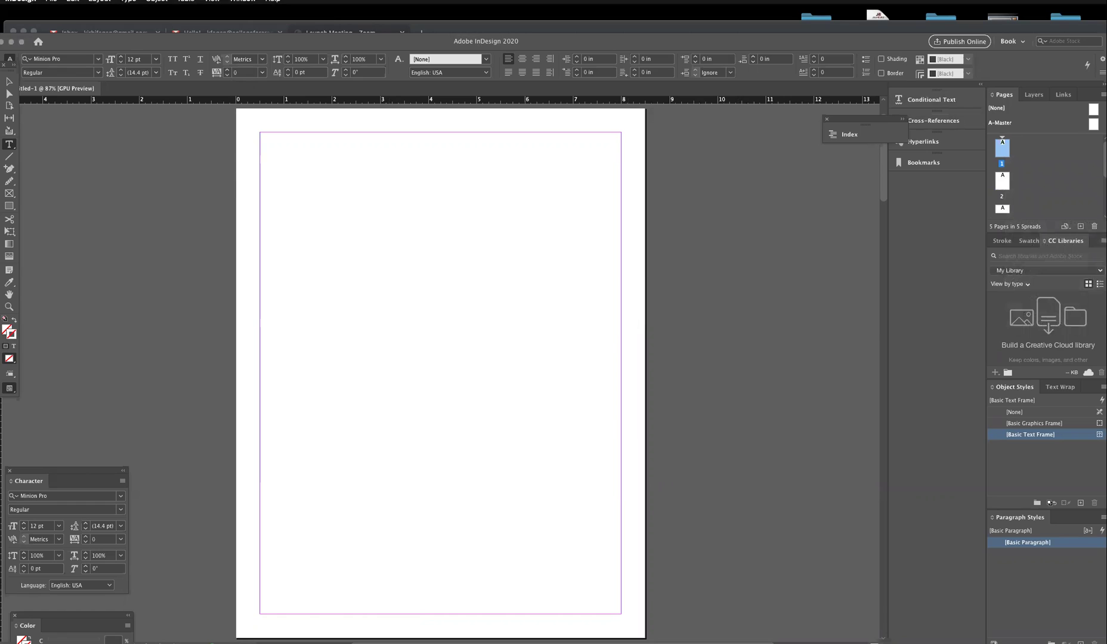
pyautogui.moveTo(686, 236); pyautogui.dragTo(259, 135)
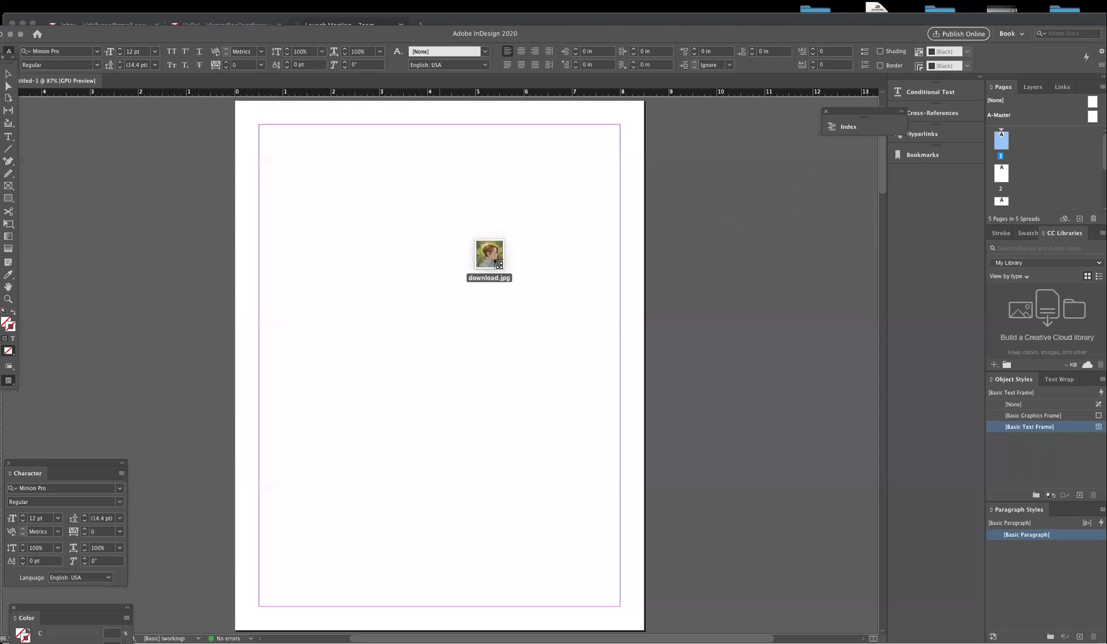
# - Load the portrait image and place two copies on page 1, one centred, one overhanging the right edge
pyautogui.moveTo(487, 254); pyautogui.dragTo(500, 259)
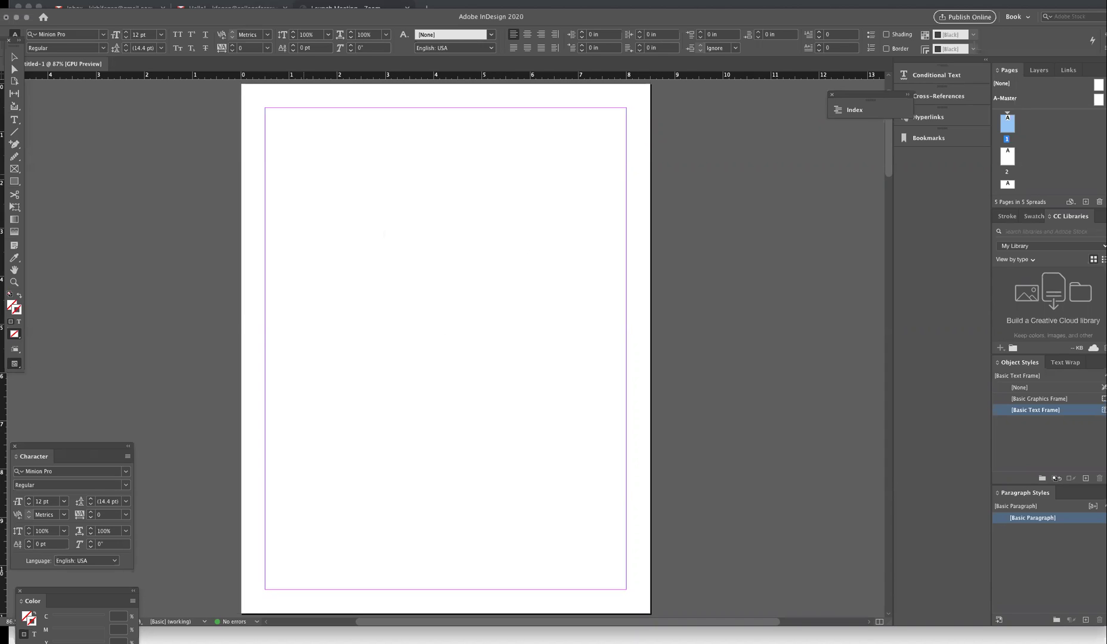
pyautogui.moveTo(402, 208); pyautogui.dragTo(413, 223)
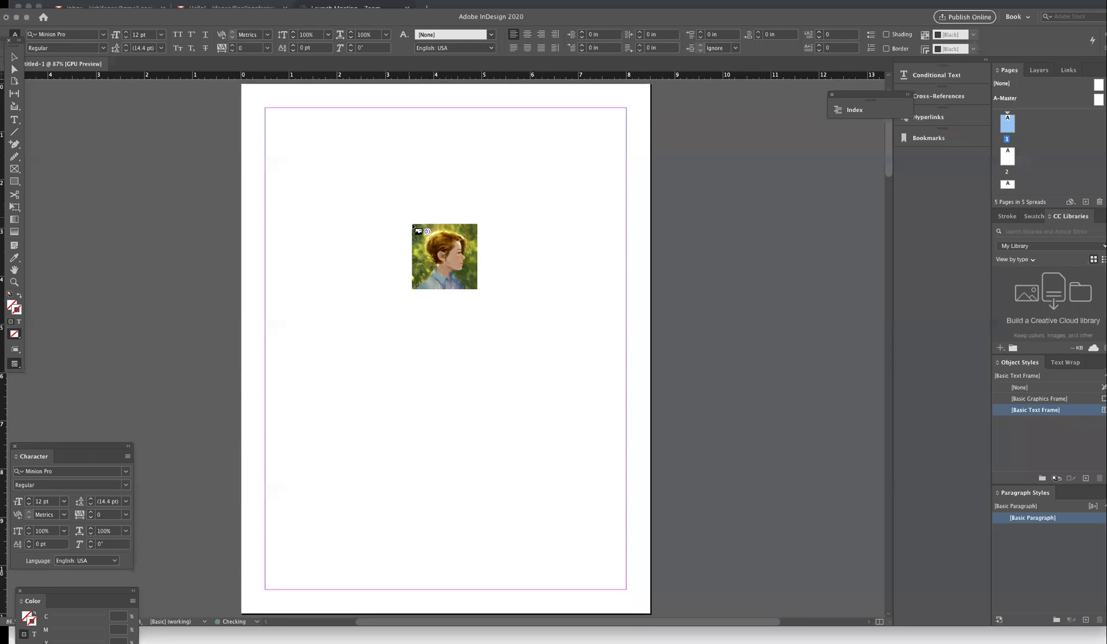
pyautogui.click(361, 208)
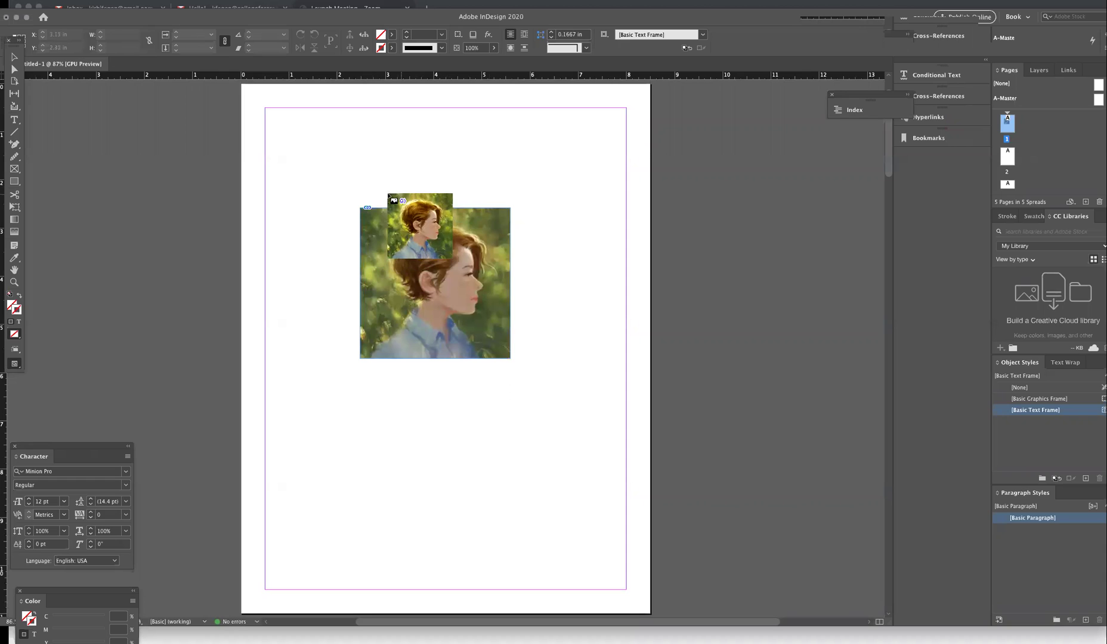
pyautogui.click(528, 228)
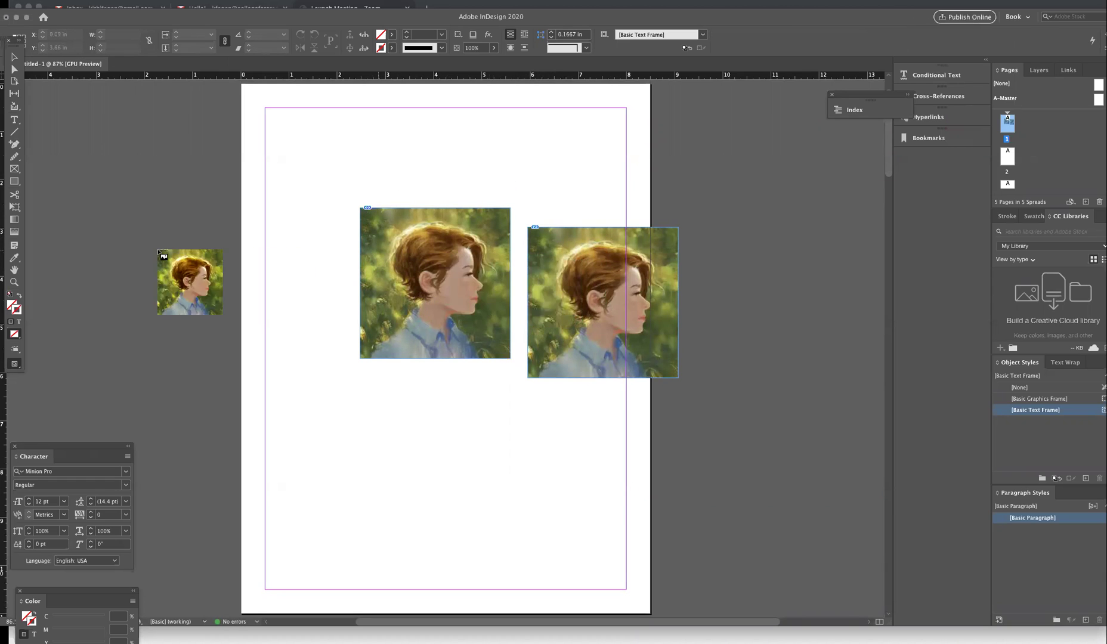
pyautogui.press('Escape')
pyautogui.press('t')
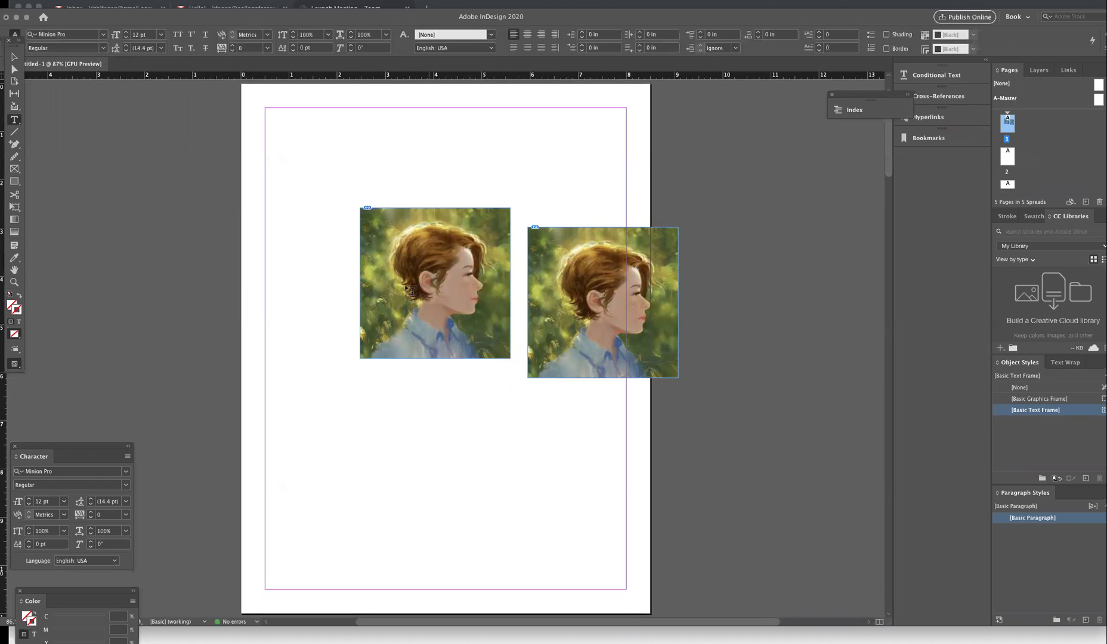
# - Move, resize and crop the left portrait's frame, then scale the picture up inside it
pyautogui.click(14, 58)
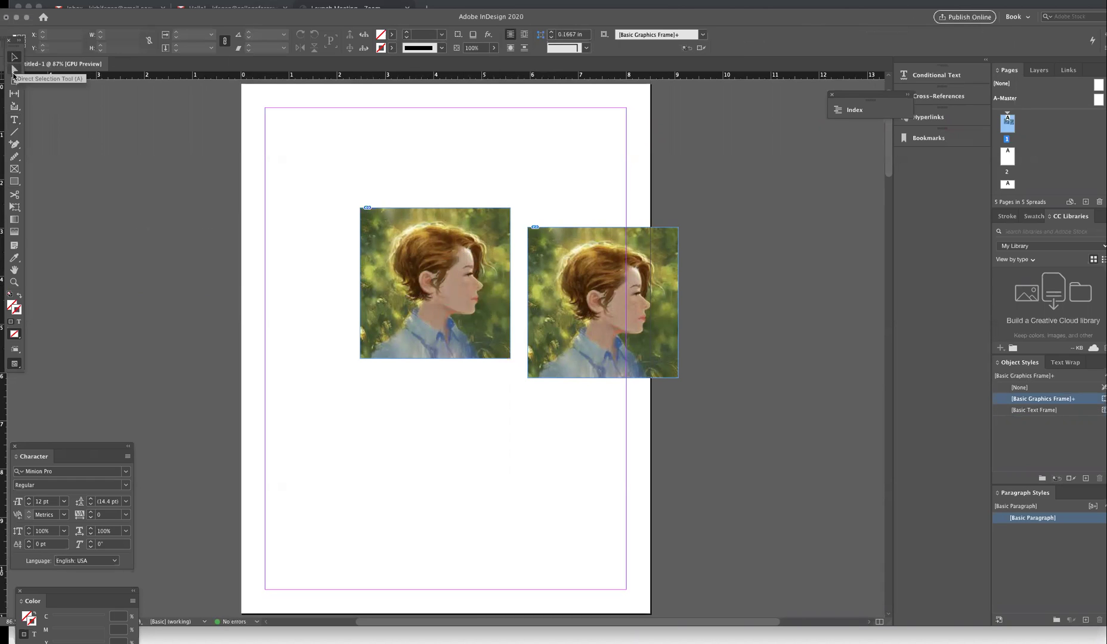
pyautogui.moveTo(416, 268); pyautogui.dragTo(332, 228)
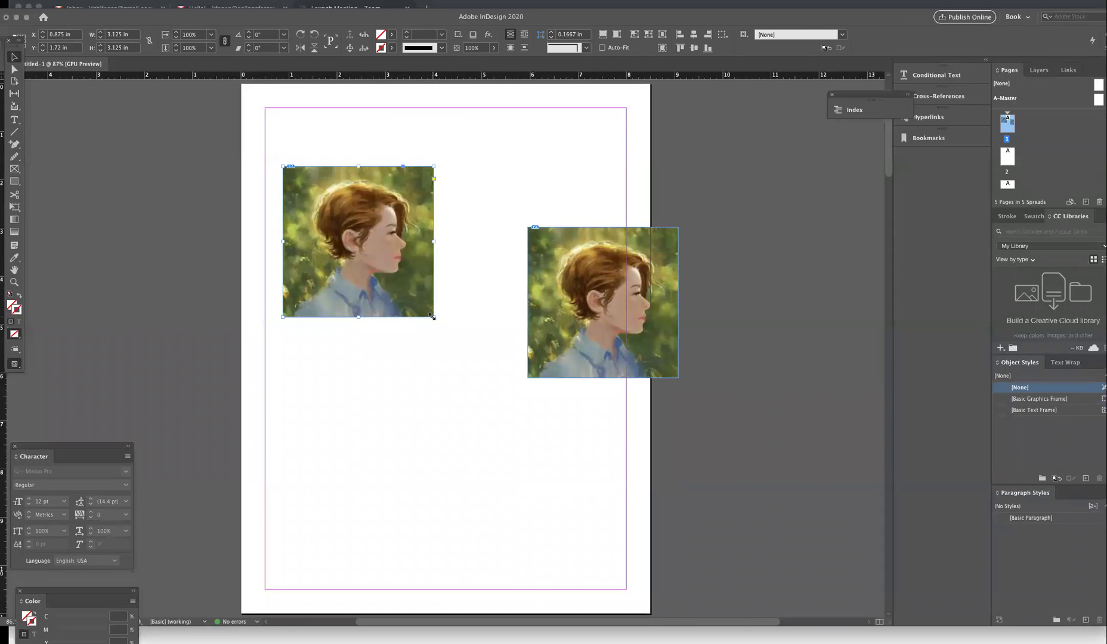
pyautogui.moveTo(434, 317); pyautogui.dragTo(581, 551)
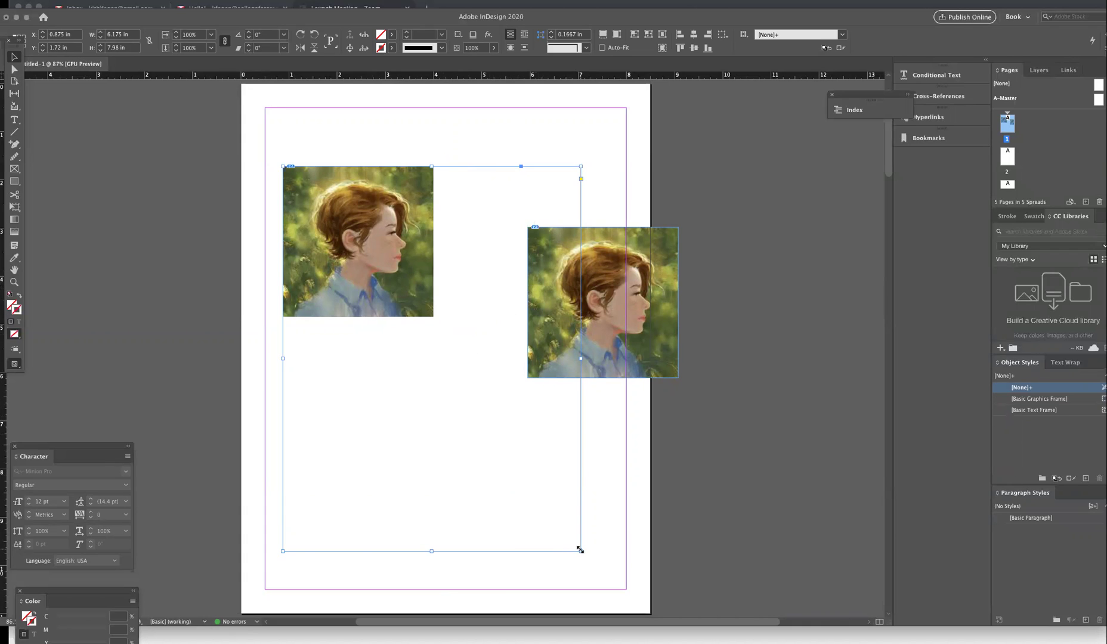
pyautogui.moveTo(579, 550); pyautogui.dragTo(373, 306)
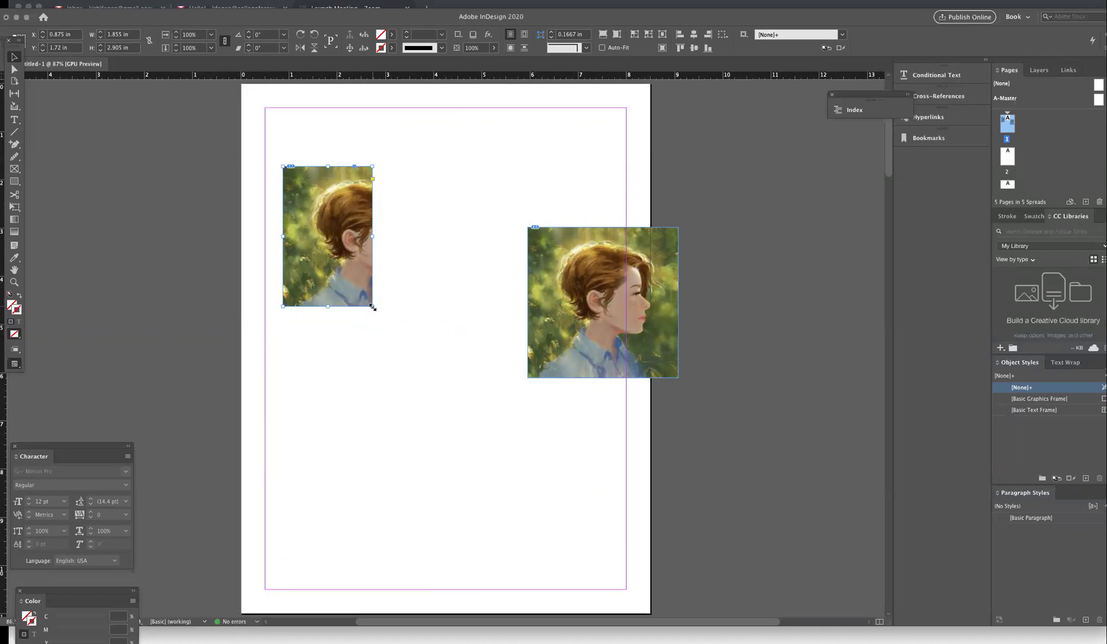
pyautogui.moveTo(373, 306); pyautogui.dragTo(463, 371)
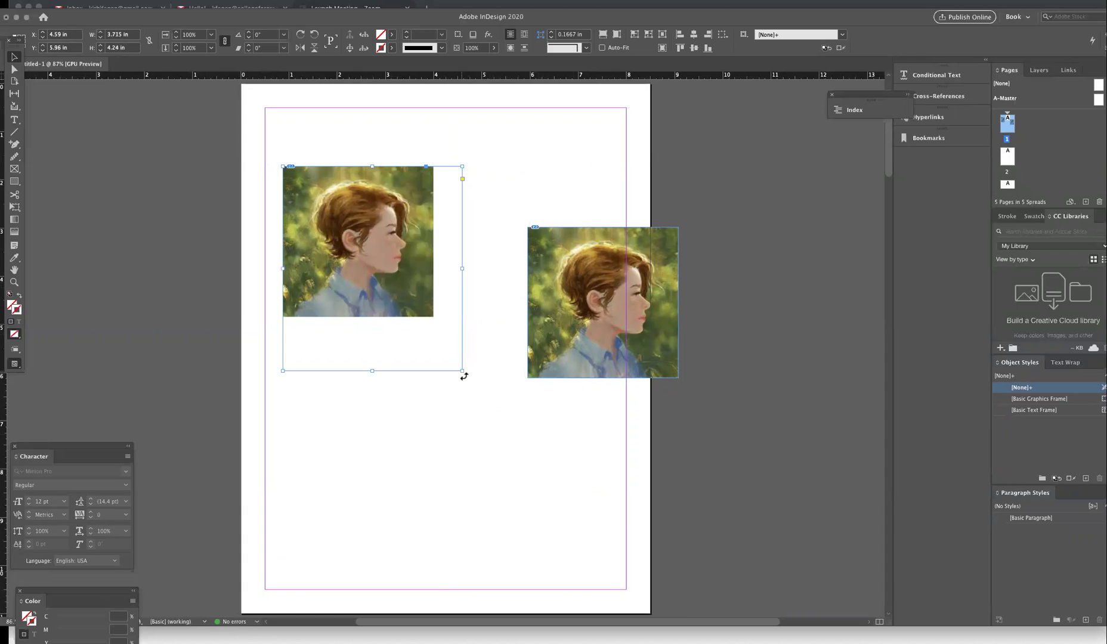
pyautogui.click(371, 268)
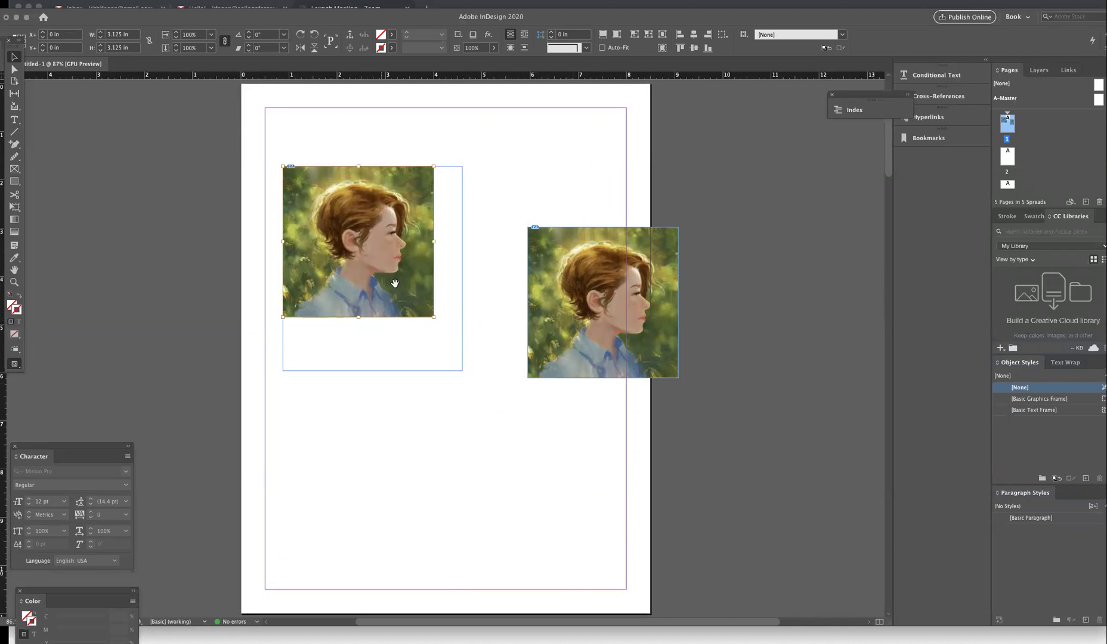
pyautogui.moveTo(434, 317); pyautogui.dragTo(425, 360)
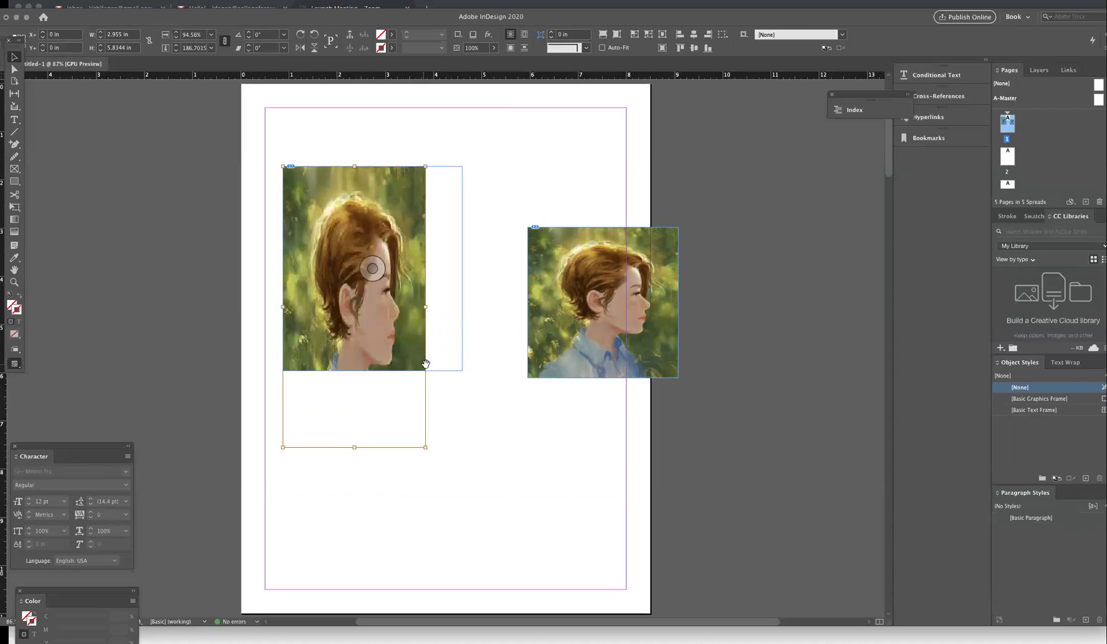
# - Delete the left portrait and its empty frame, and move the remaining portrait to the upper left
pyautogui.press('Delete')
pyautogui.click(417, 329)
pyautogui.press('Delete')
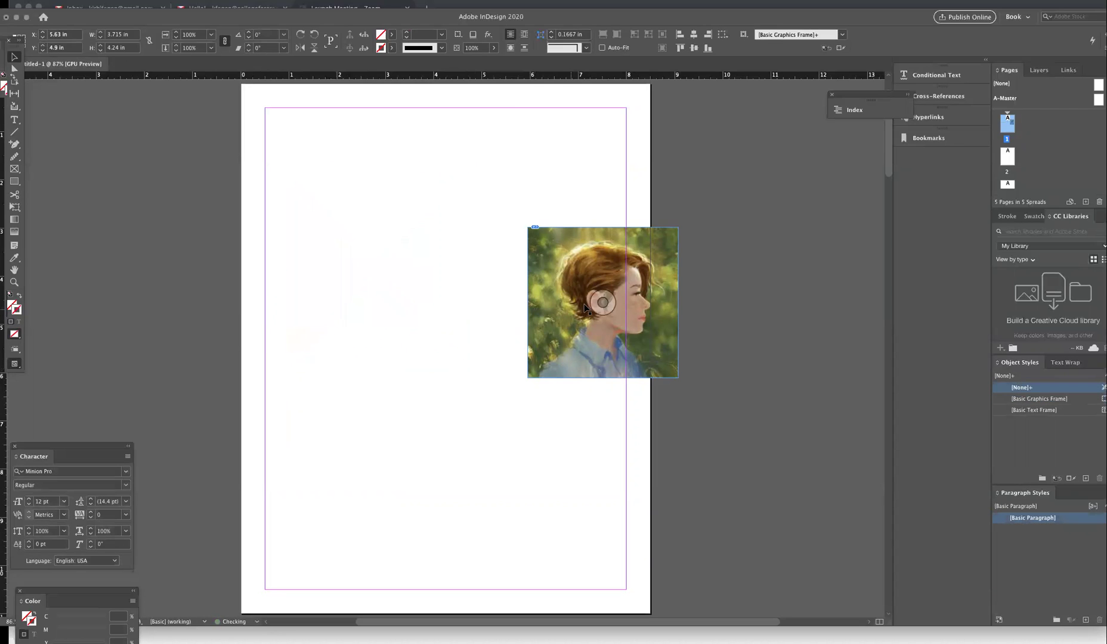
pyautogui.moveTo(584, 300); pyautogui.dragTo(365, 270)
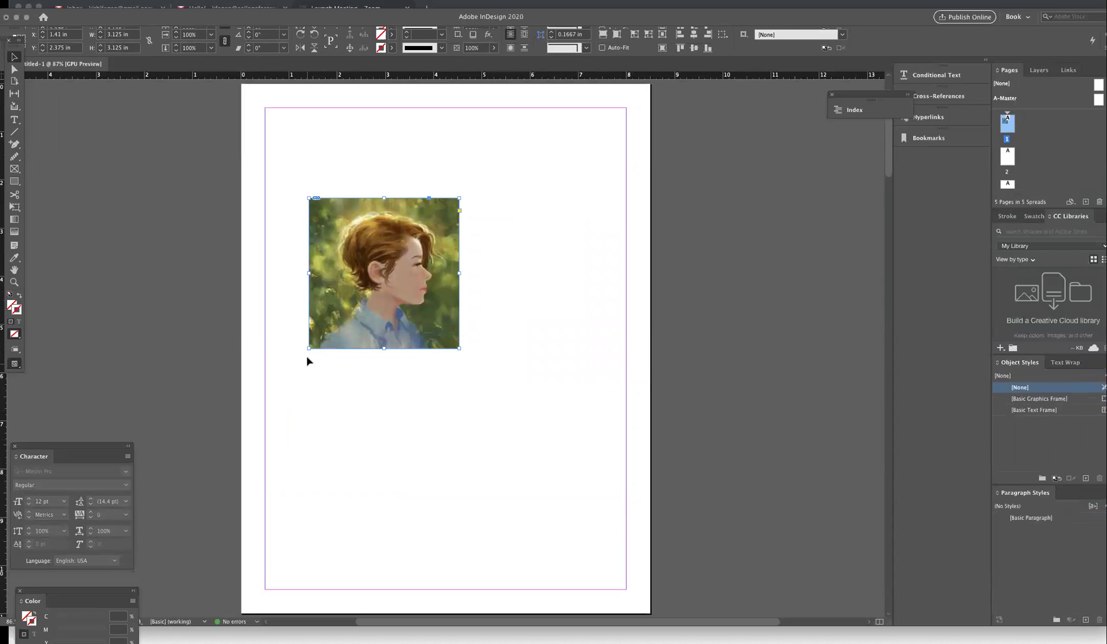
pyautogui.click(297, 413)
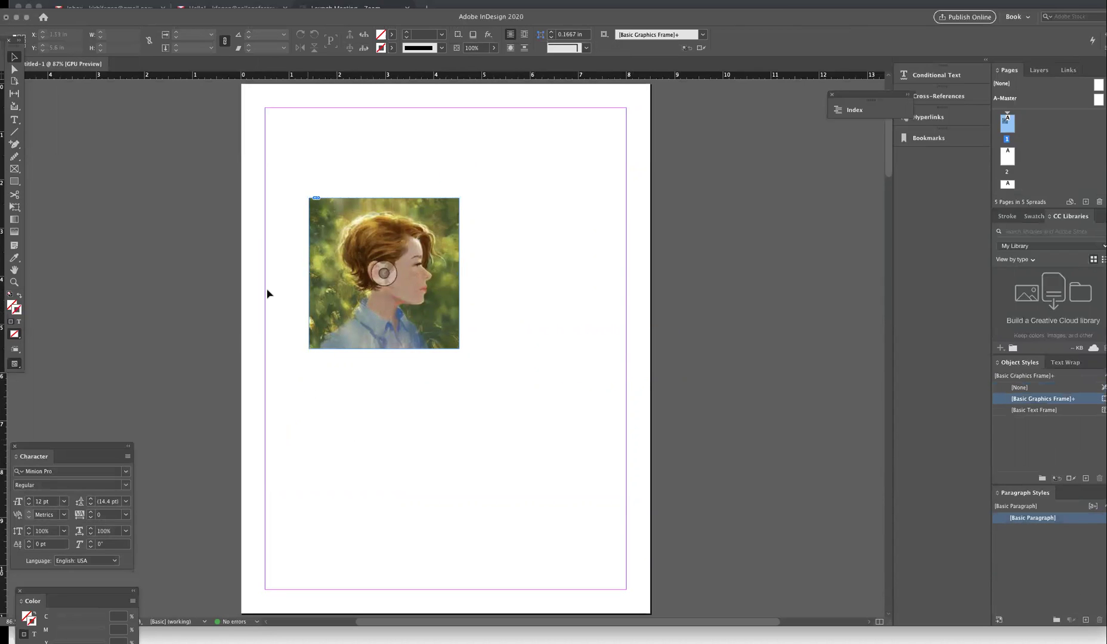
# - Draw a text frame across the top of page 1 above the portrait and rearrange the Character and Color panels
pyautogui.click(15, 120)
pyautogui.moveTo(286, 121); pyautogui.dragTo(555, 181)
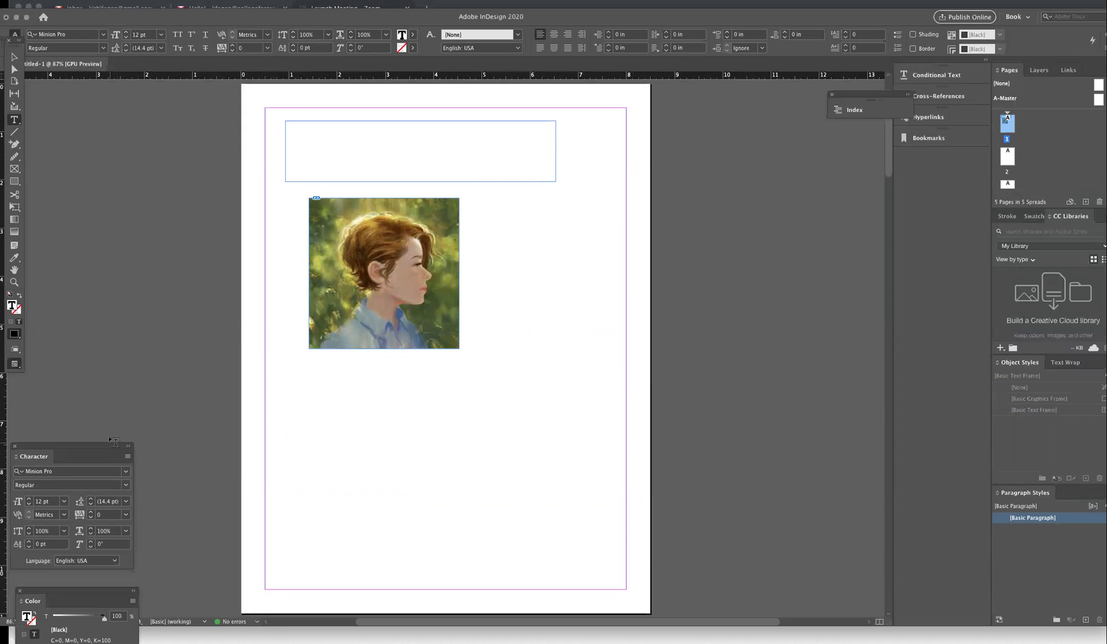
pyautogui.moveTo(77, 451); pyautogui.dragTo(113, 348)
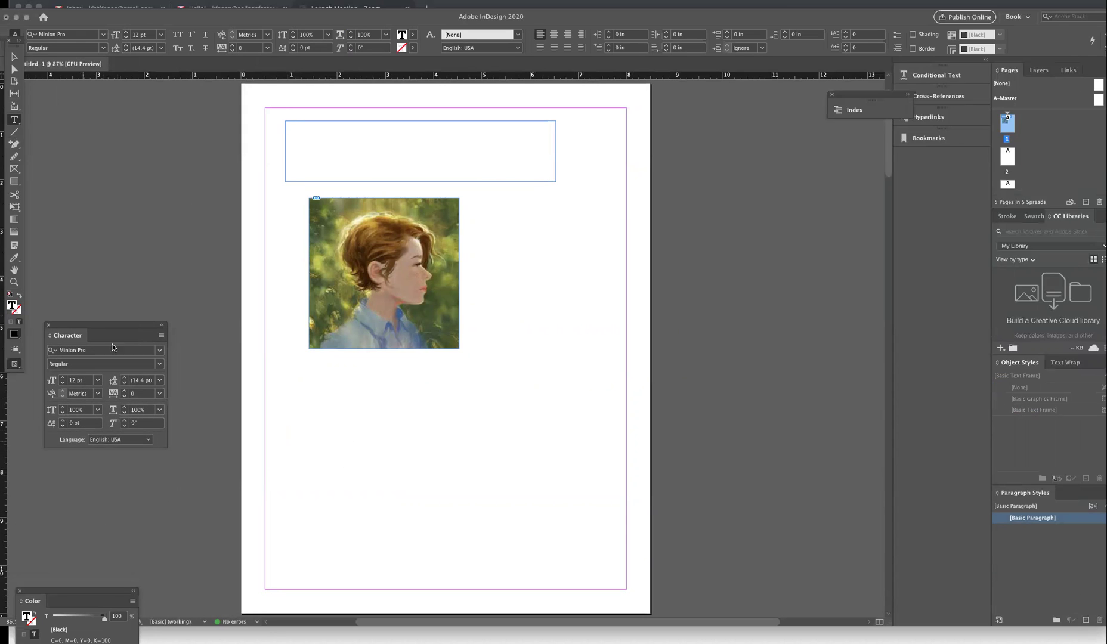
pyautogui.moveTo(92, 589); pyautogui.dragTo(97, 487)
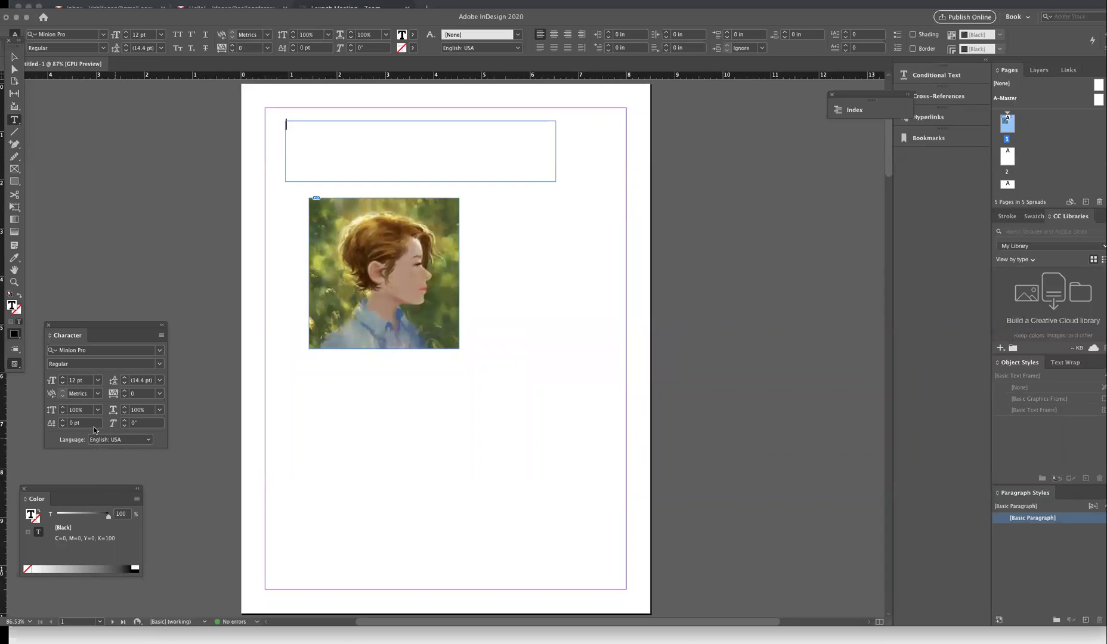
pyautogui.click(250, 0)
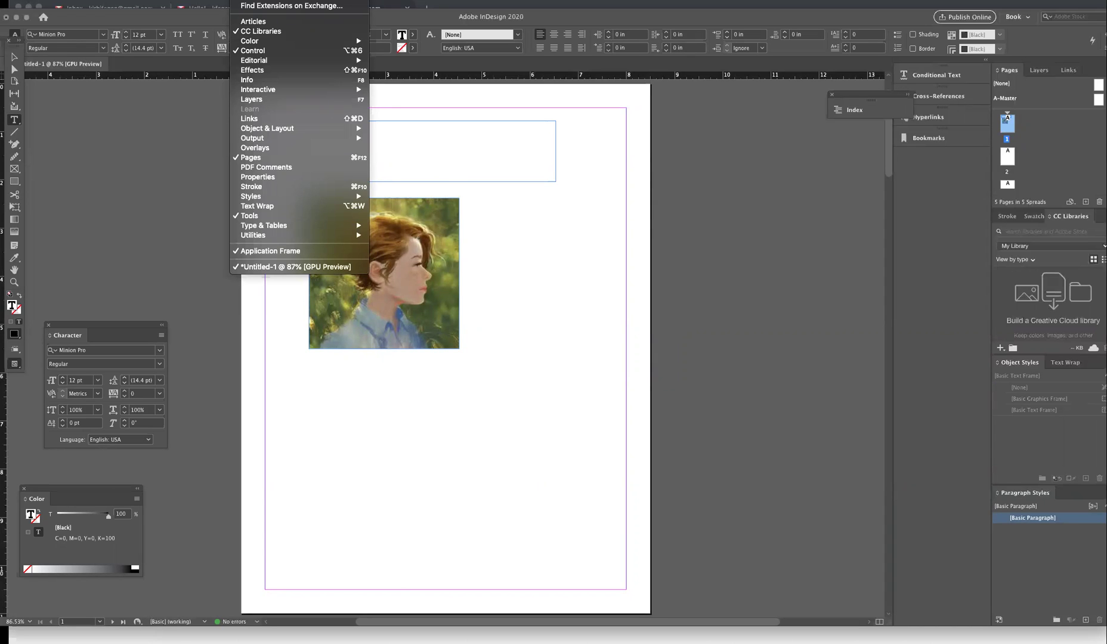
pyautogui.moveTo(218, 0)
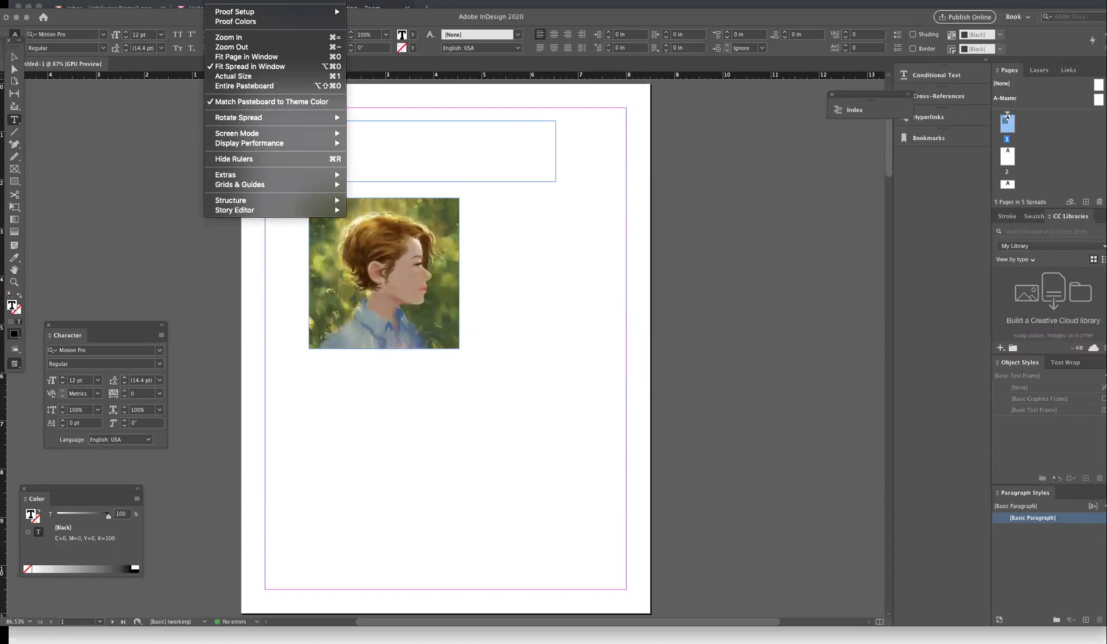
pyautogui.press('Right')
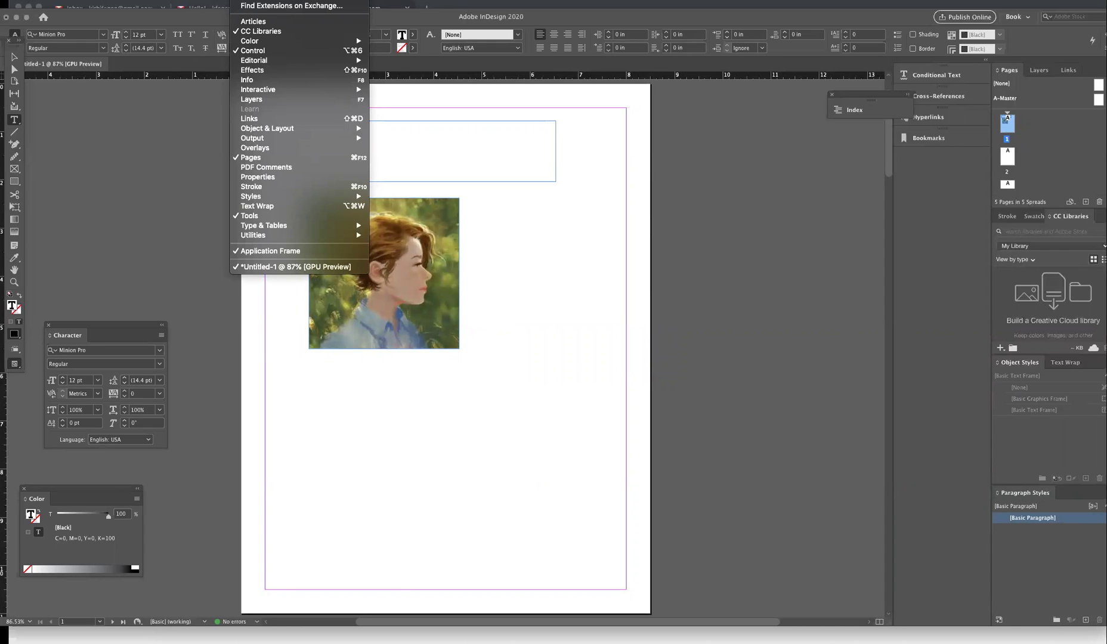
pyautogui.press('Escape')
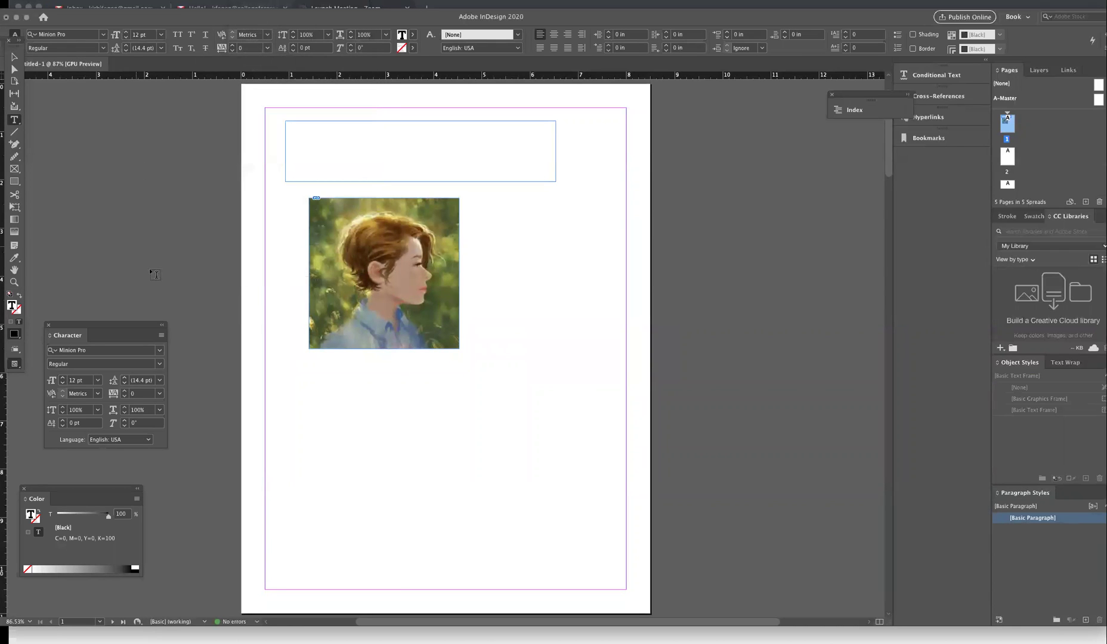
# - Type "what's up?" into the top text frame on page 1 and select the line
pyautogui.click(343, 141)
pyautogui.write("what's up?")
pyautogui.moveTo(321, 124); pyautogui.dragTo(272, 120)
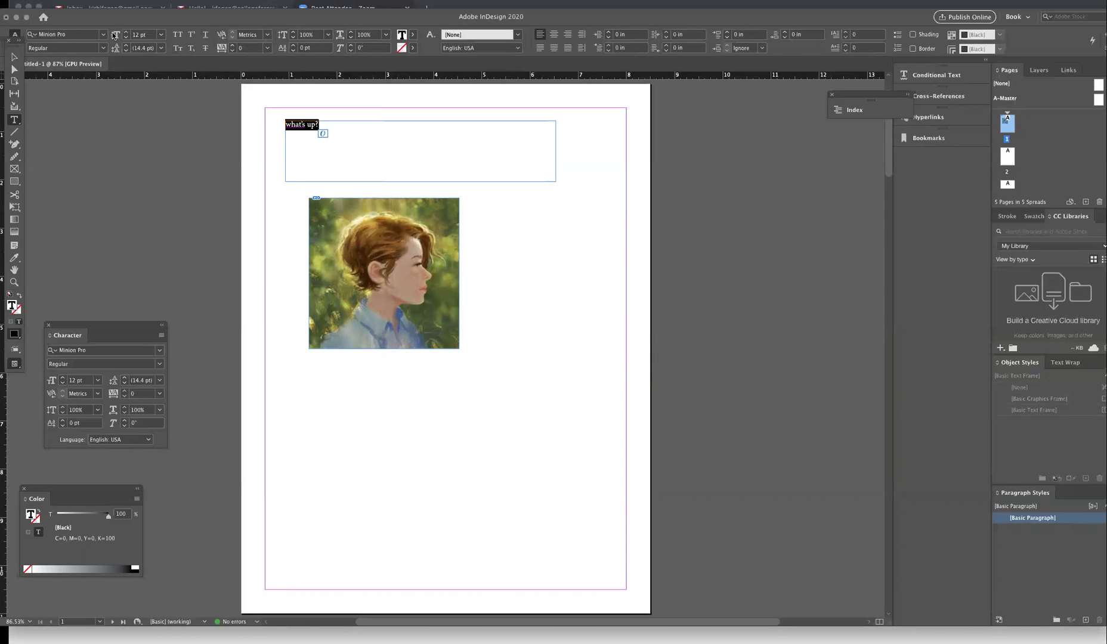
pyautogui.scroll(-5, 886, 163)
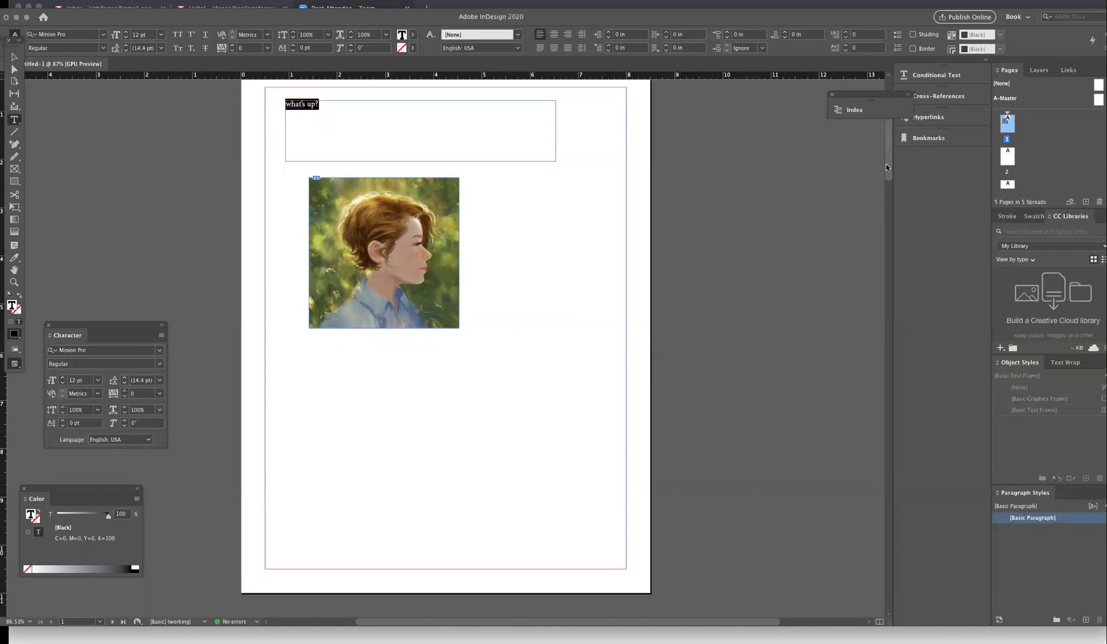
pyautogui.scroll(5, 806, 317)
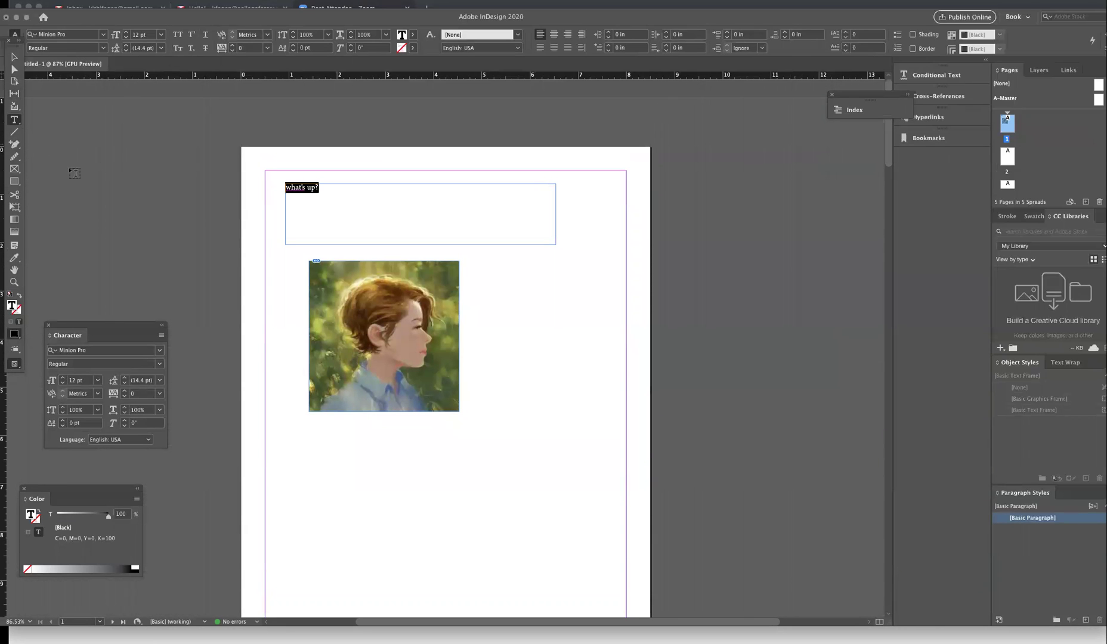
pyautogui.click(74, 173)
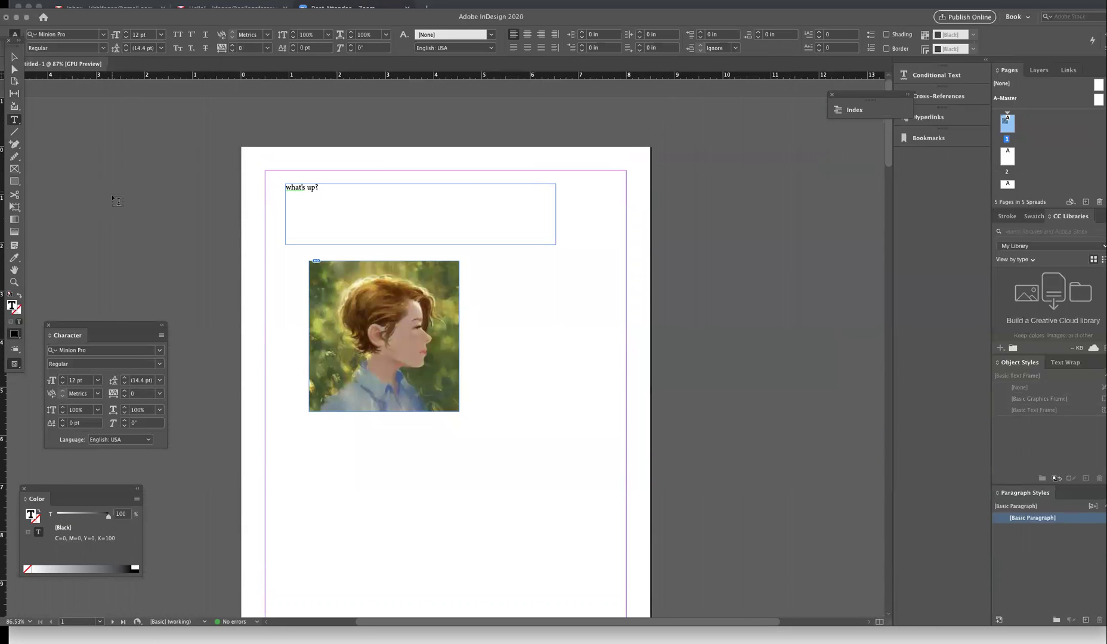
# - On A-Master, add a bottom-margin footer frame with a name and "info", then return to page 1
pyautogui.click(1006, 104)
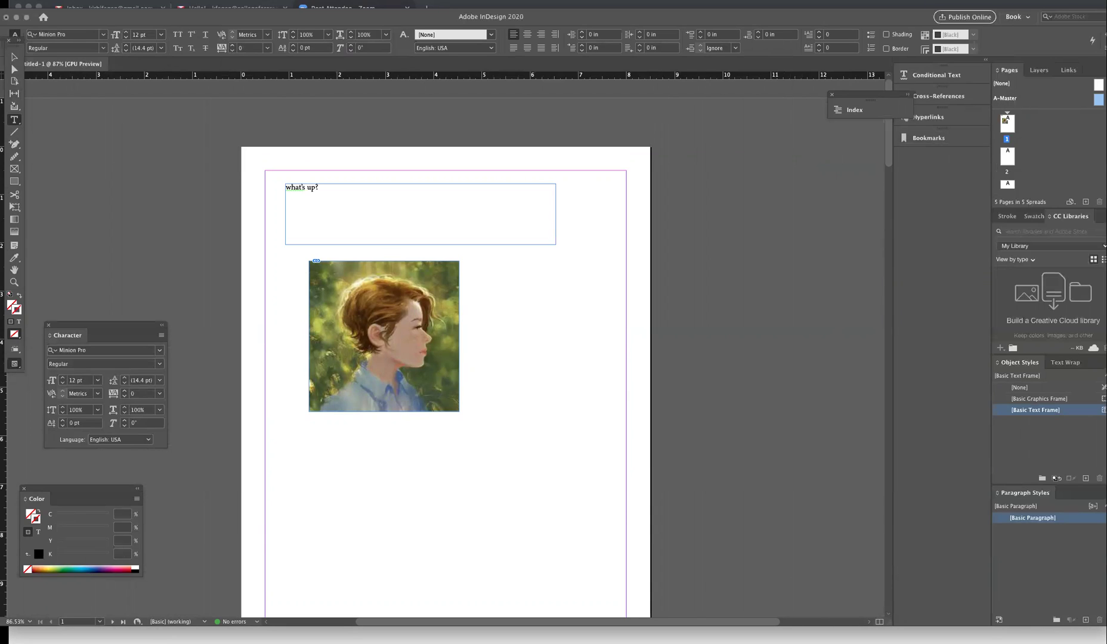
pyautogui.doubleClick(1005, 98)
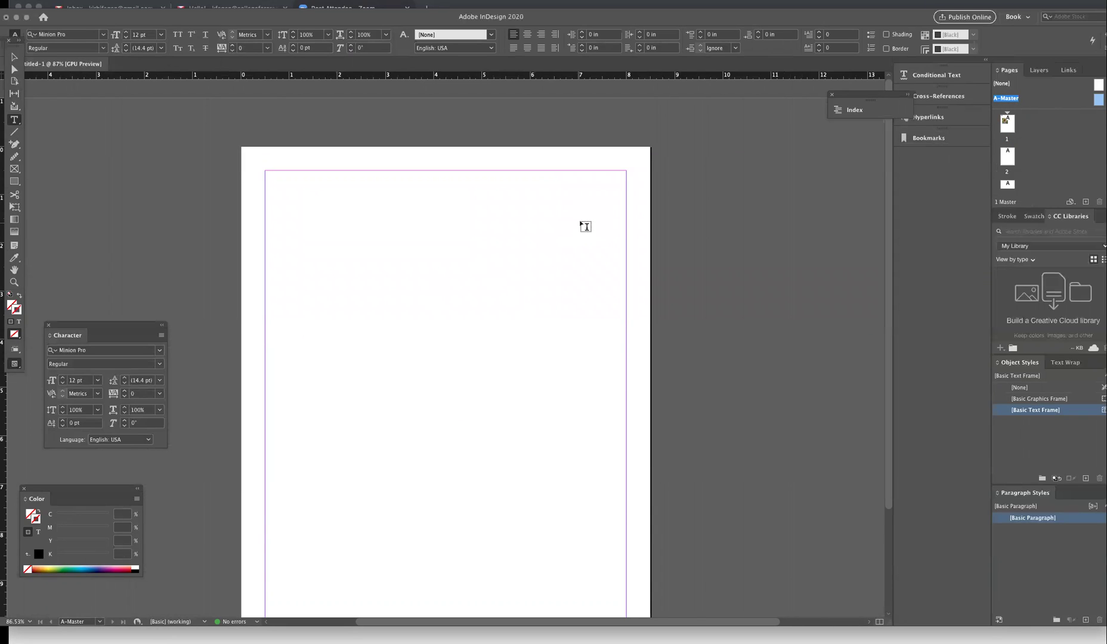
pyautogui.moveTo(890, 394); pyautogui.dragTo(874, 445)
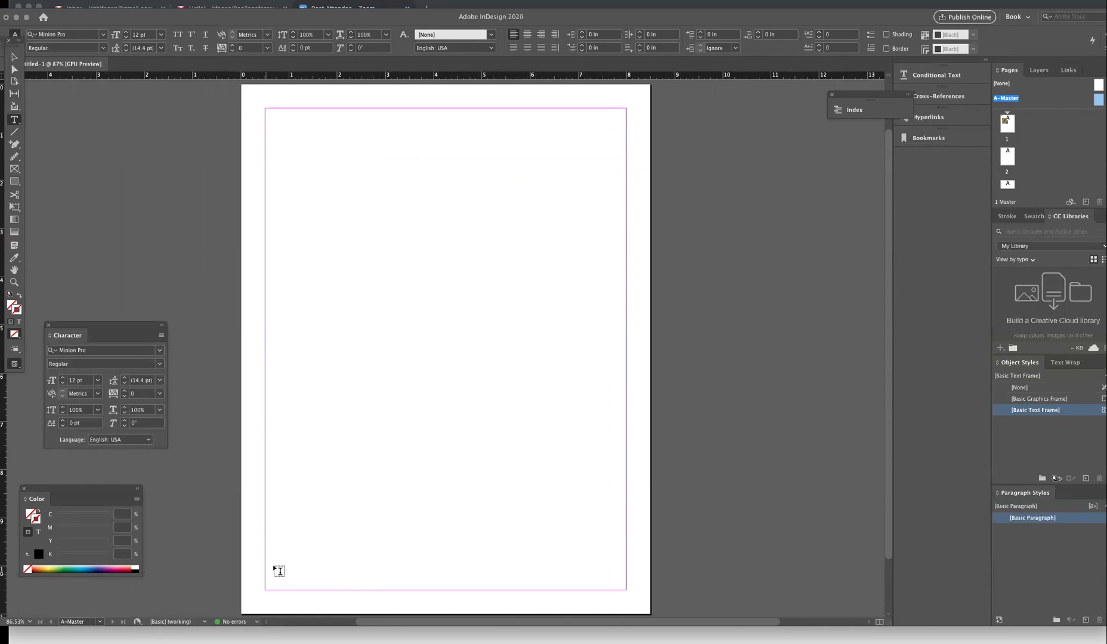
pyautogui.moveTo(268, 565); pyautogui.dragTo(626, 590)
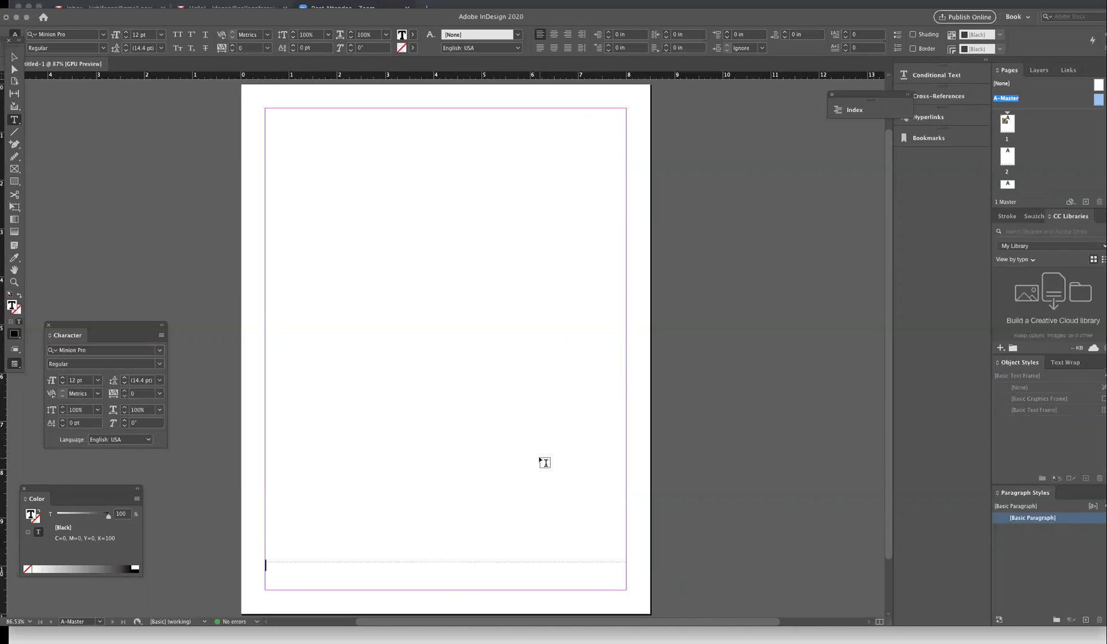
pyautogui.write('kirbi fagan info')
pyautogui.press('Escape')
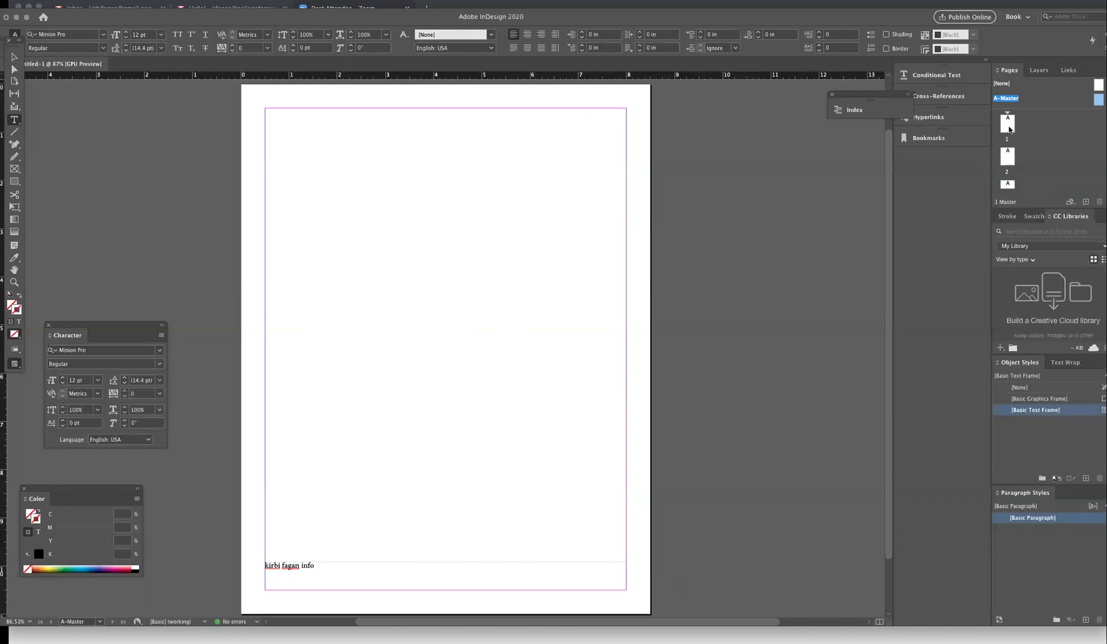
pyautogui.doubleClick(1008, 123)
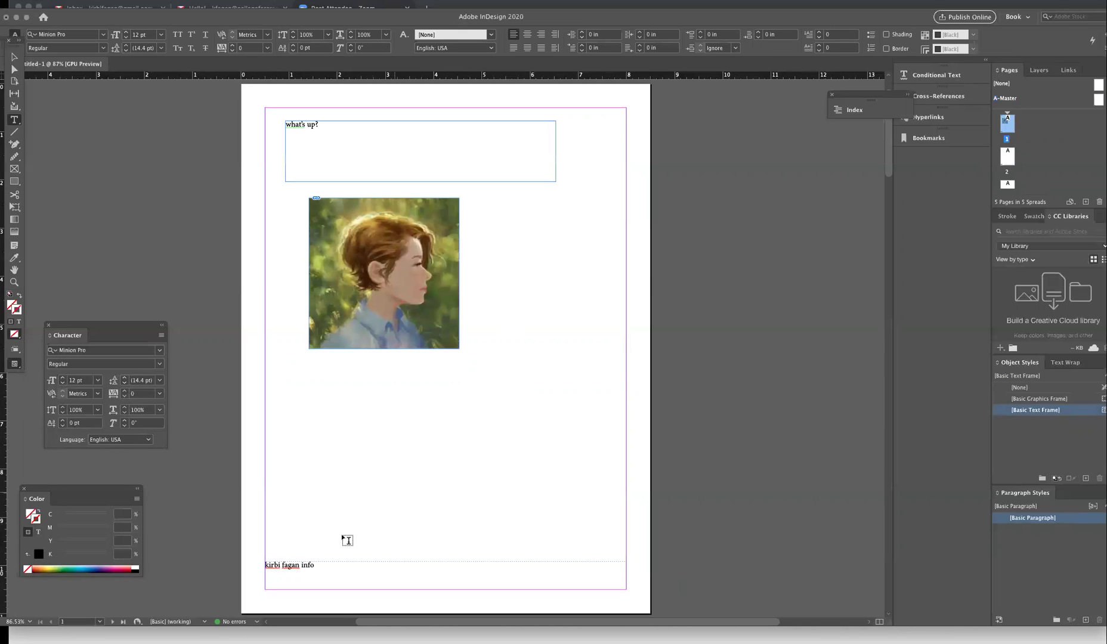
pyautogui.click(1008, 156)
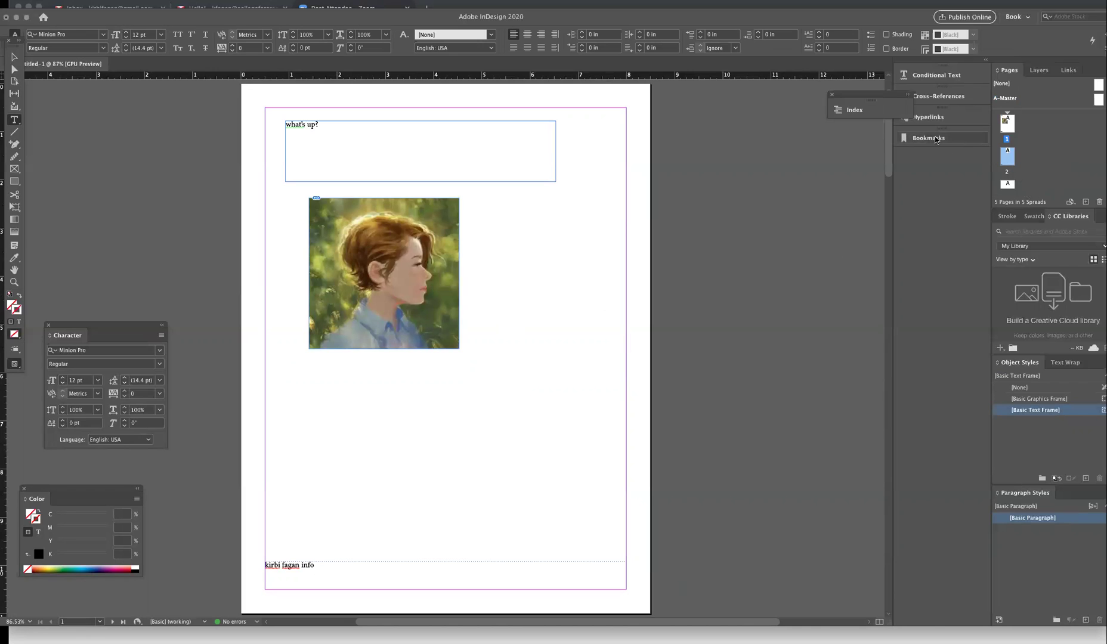
pyautogui.scroll(-15, 859, 239)
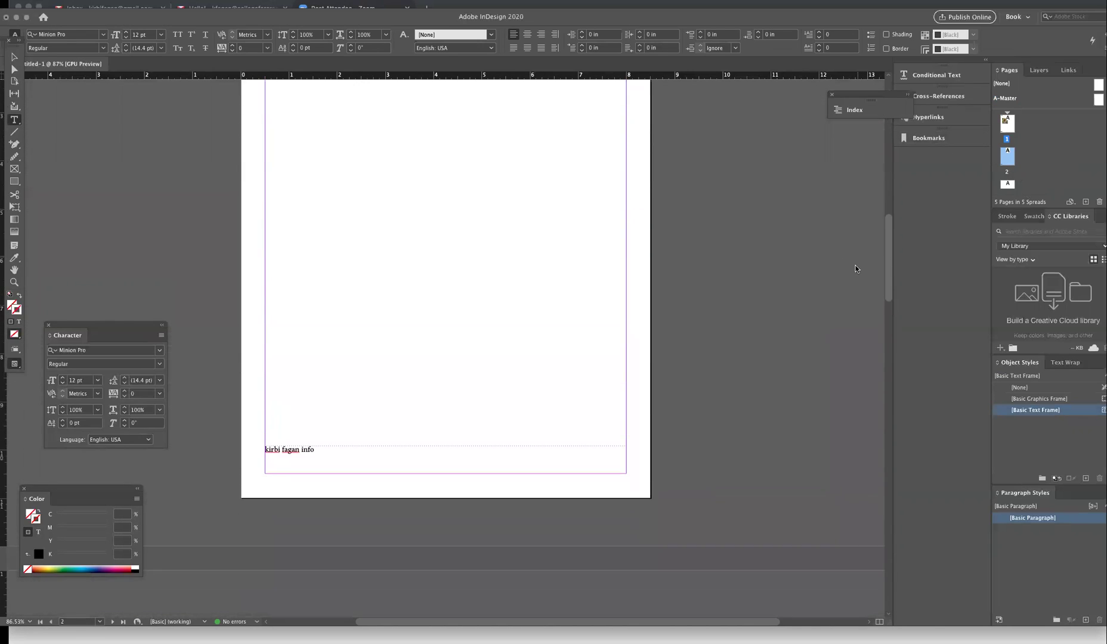
pyautogui.scroll(-20, 856, 268)
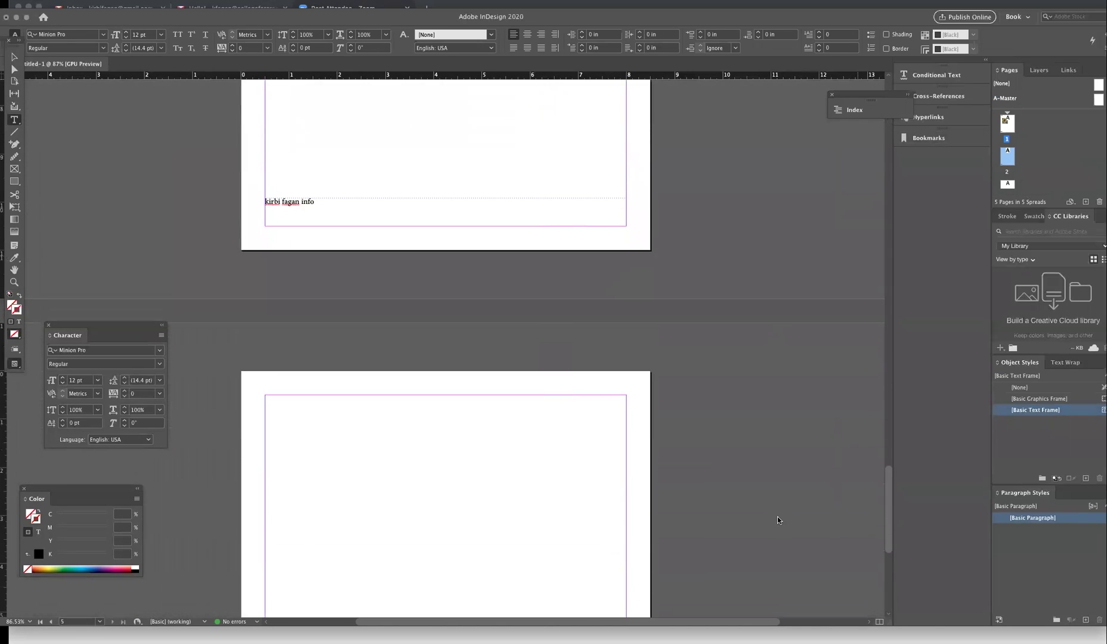
pyautogui.scroll(-1, 778, 521)
pyautogui.scroll(1, 776, 519)
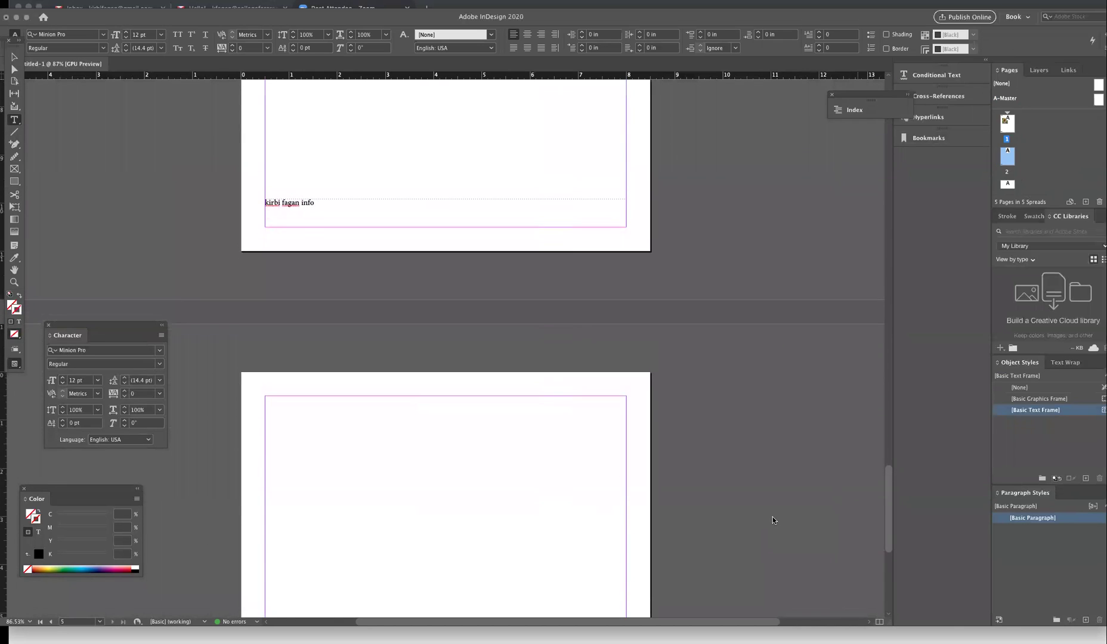
pyautogui.scroll(10, 776, 507)
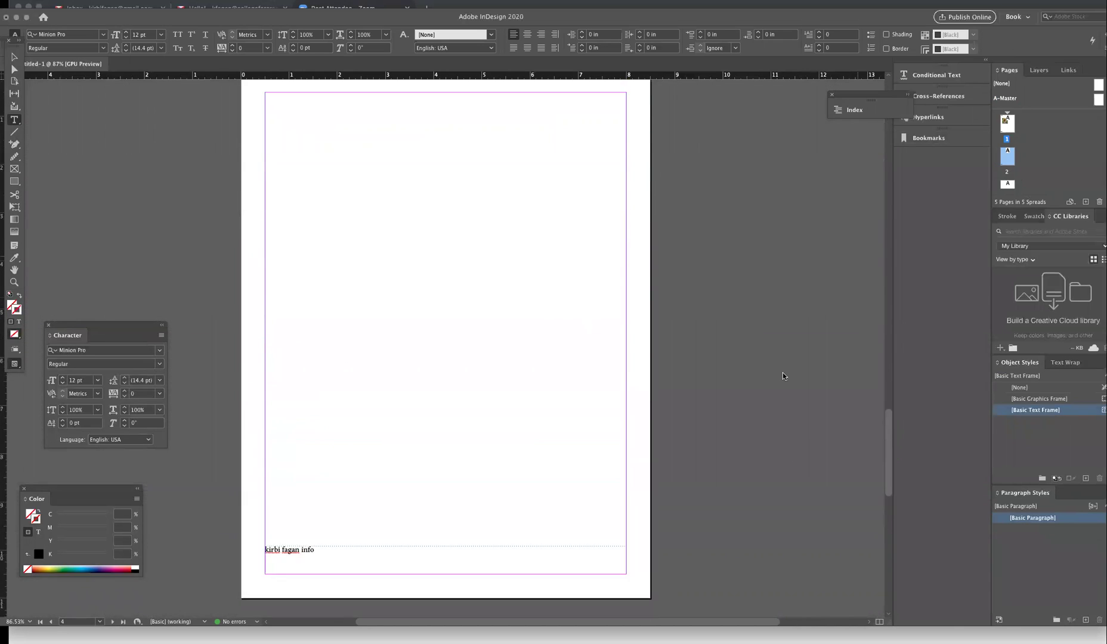
pyautogui.scroll(20, 783, 372)
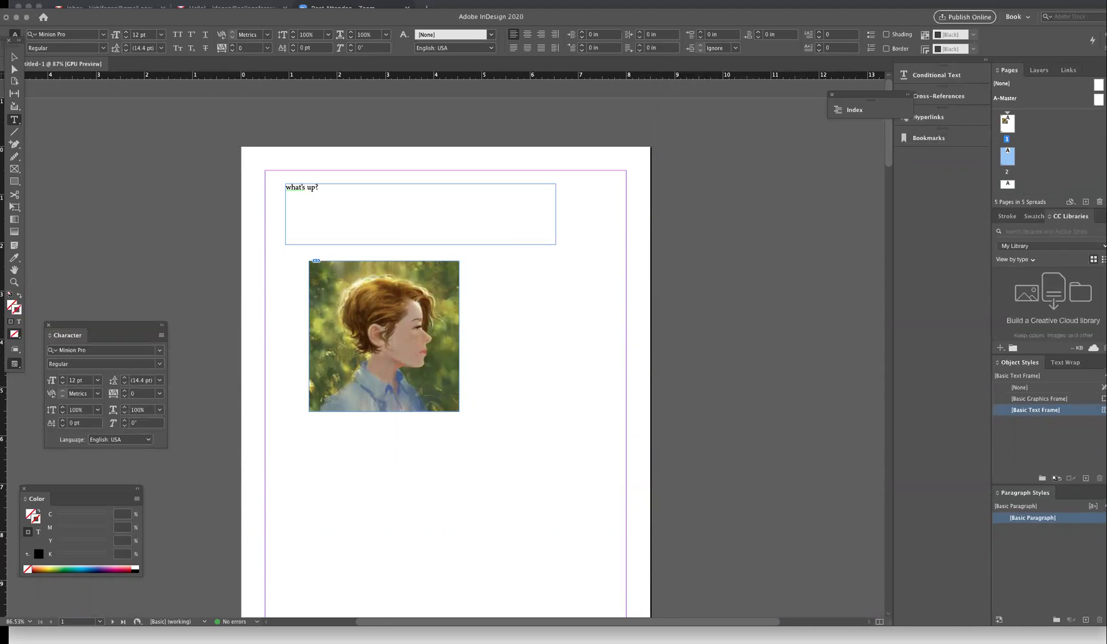
# - Open the File menu to see saving, exporting, PDF preset and printing commands
pyautogui.click(60, 1)
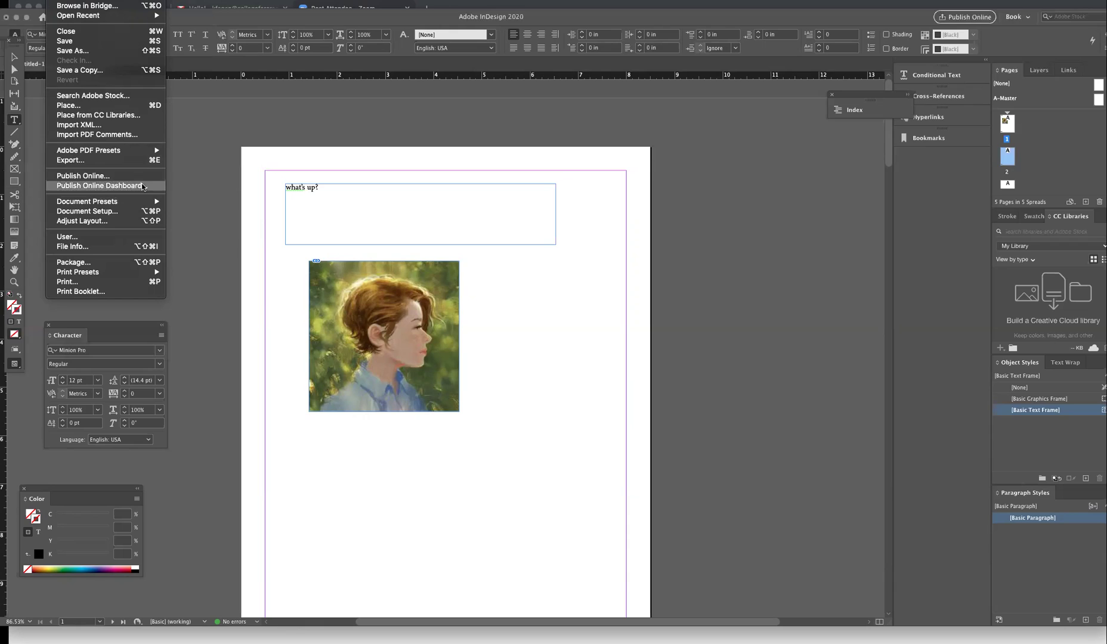
# - Review the defined Adobe PDF presets under File > Adobe PDF Presets > Define, then close with Done
pyautogui.moveTo(78, 154)
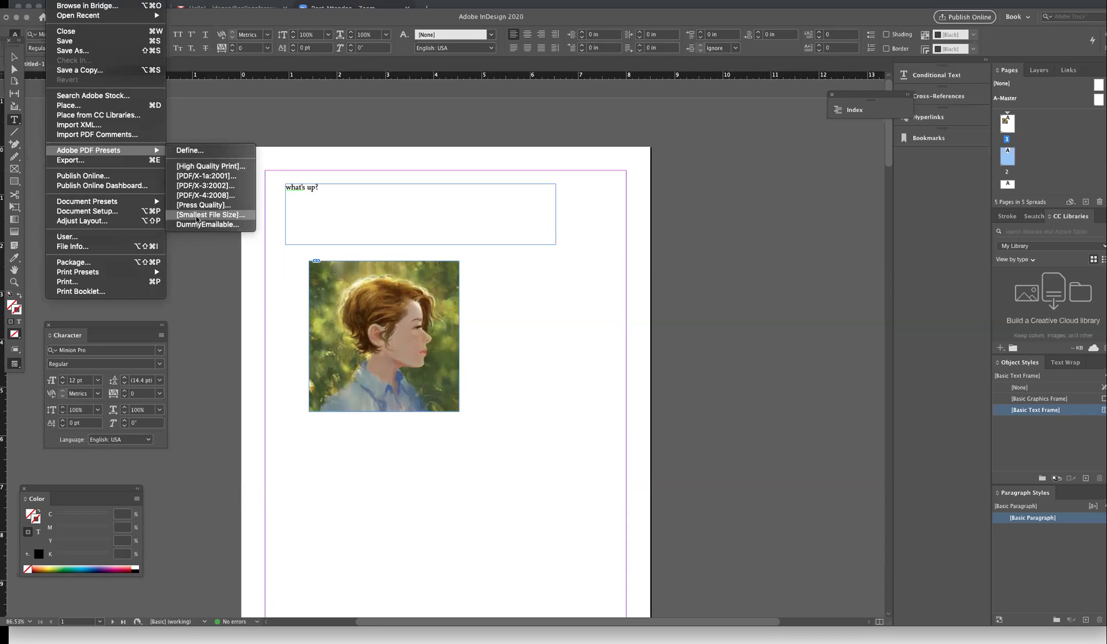
pyautogui.click(197, 150)
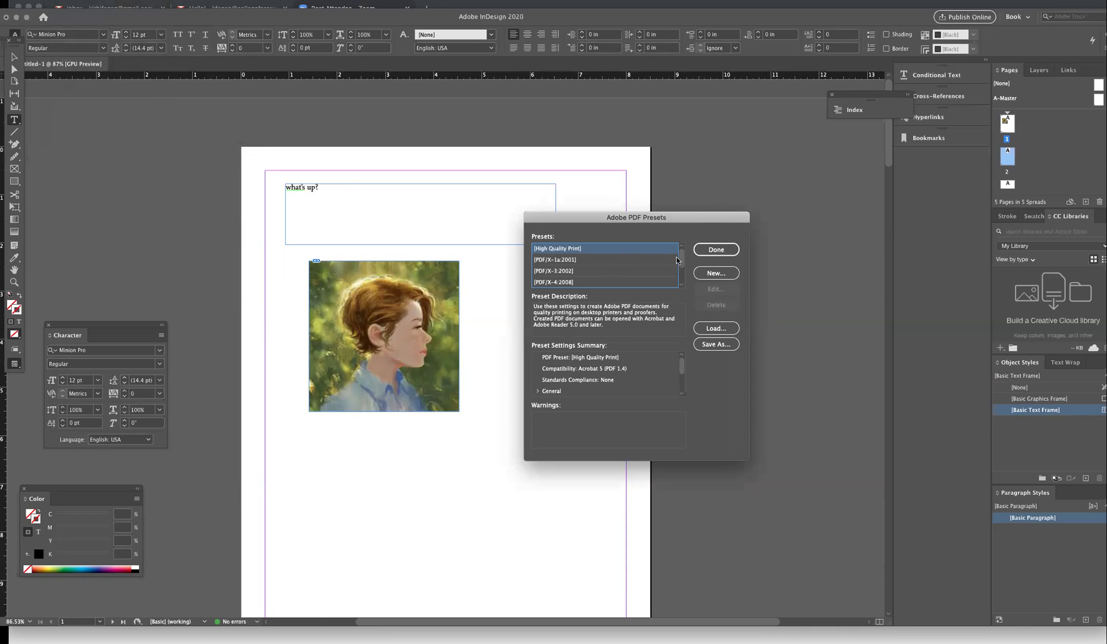
pyautogui.scroll(-3, 676, 260)
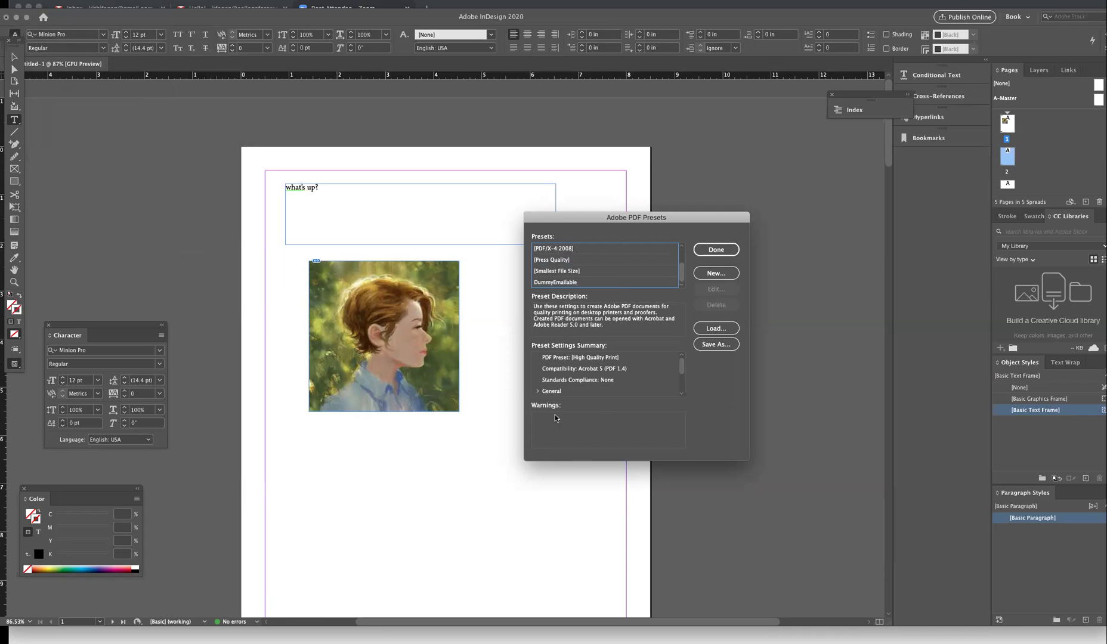
pyautogui.click(717, 250)
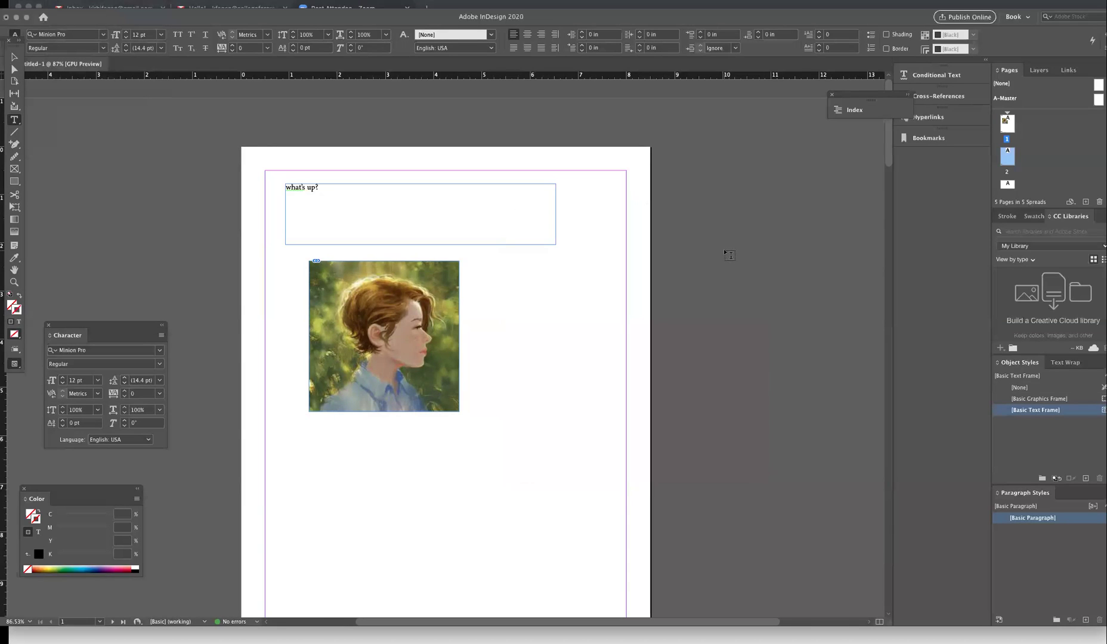